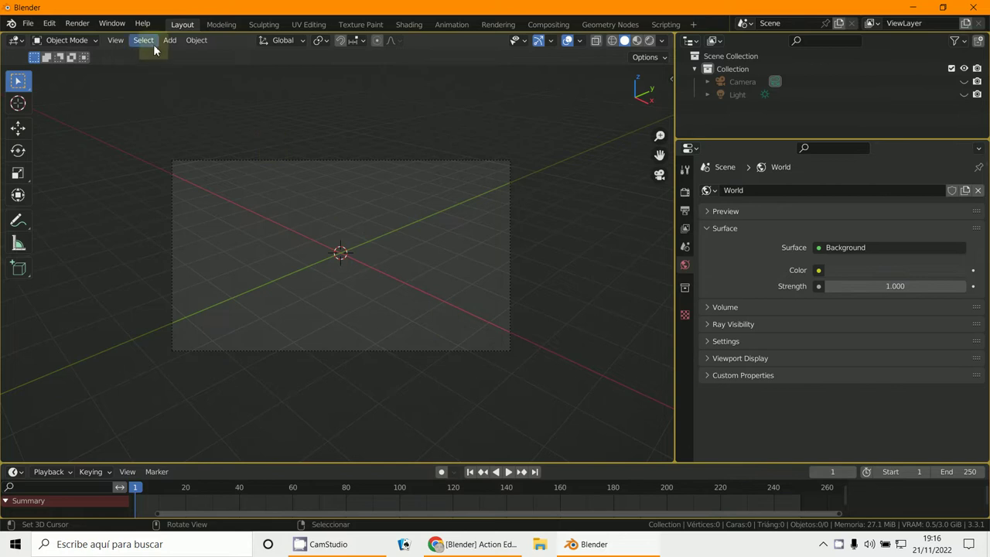
# - Add a plane at the world origin and stretch it along the X axis into a long strip
pyautogui.click(169, 40)
pyautogui.moveTo(177, 53)
pyautogui.click(307, 54)
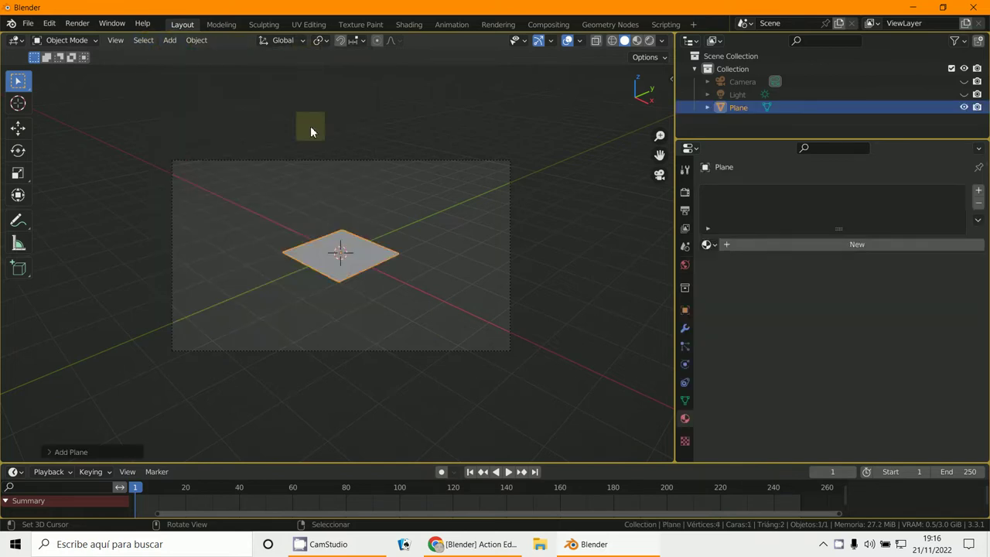
pyautogui.press('s')
pyautogui.press('x')
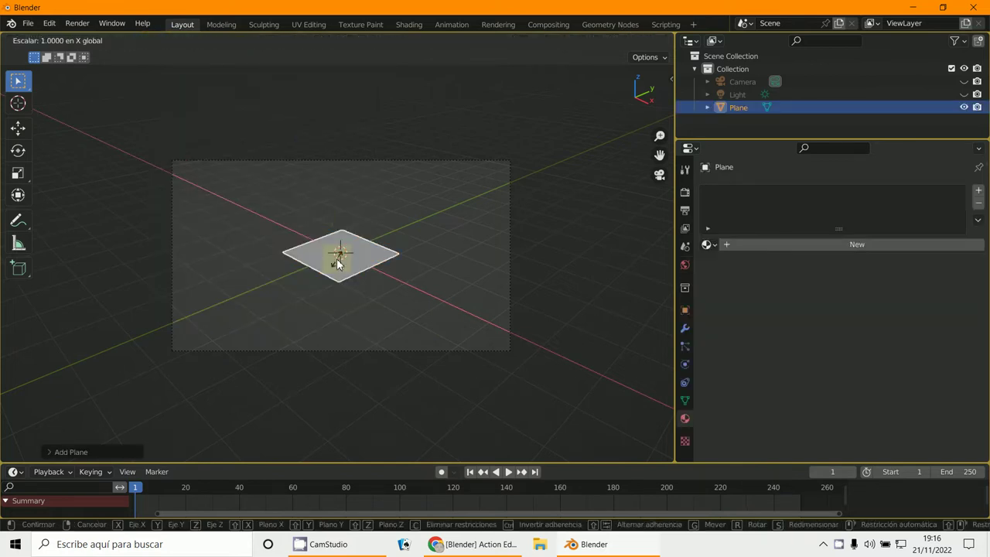
pyautogui.click(371, 282)
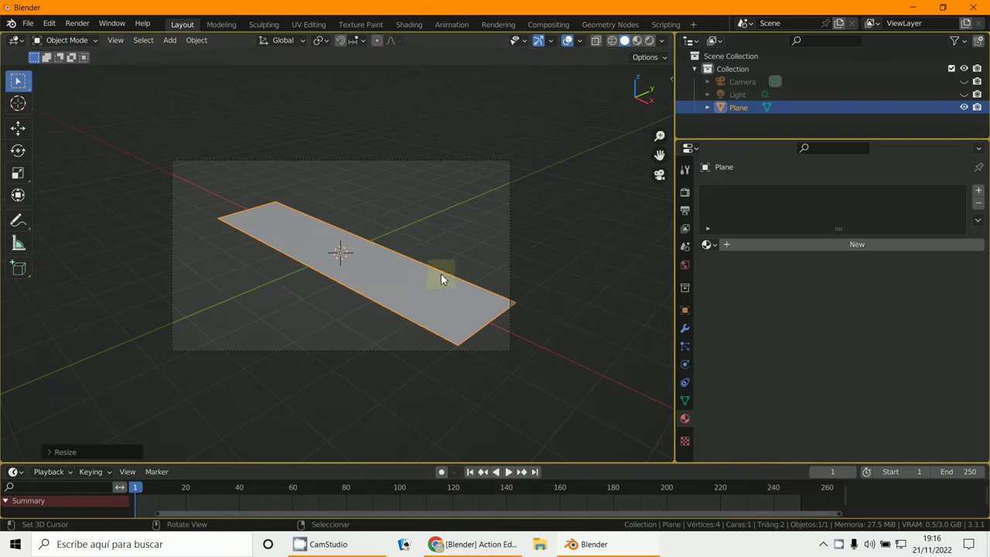
# - Create a new material for the plane and apply its object transform
pyautogui.click(838, 246)
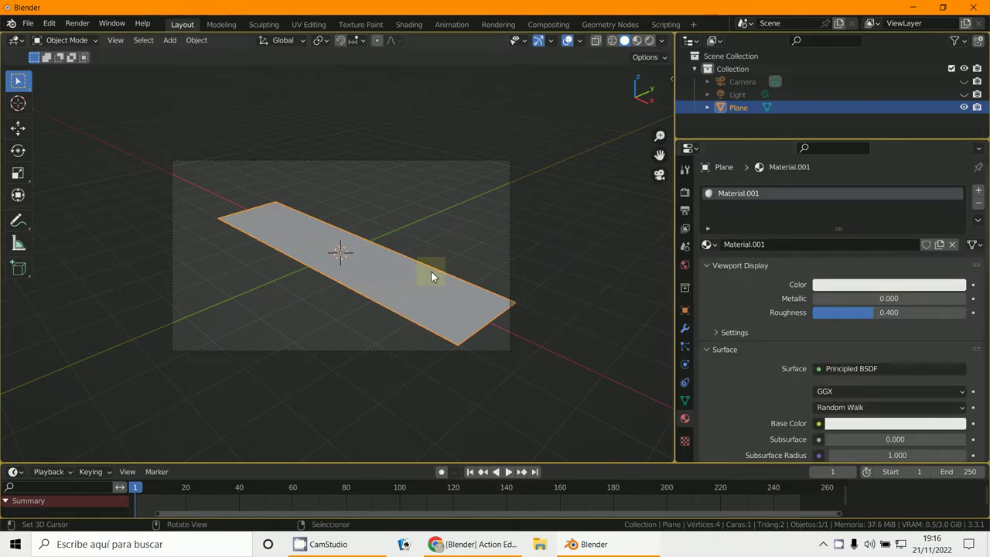
pyautogui.hotkey('ctrl', 'a')
pyautogui.click(415, 323)
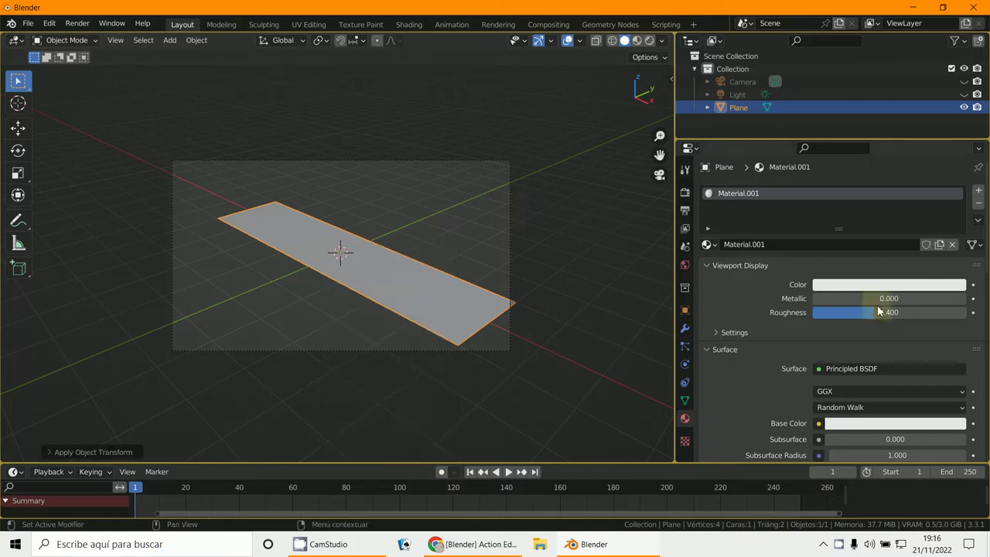
# - Split the 3D viewport horizontally and change the lower area to a Shader Editor
pyautogui.rightClick(671, 227)
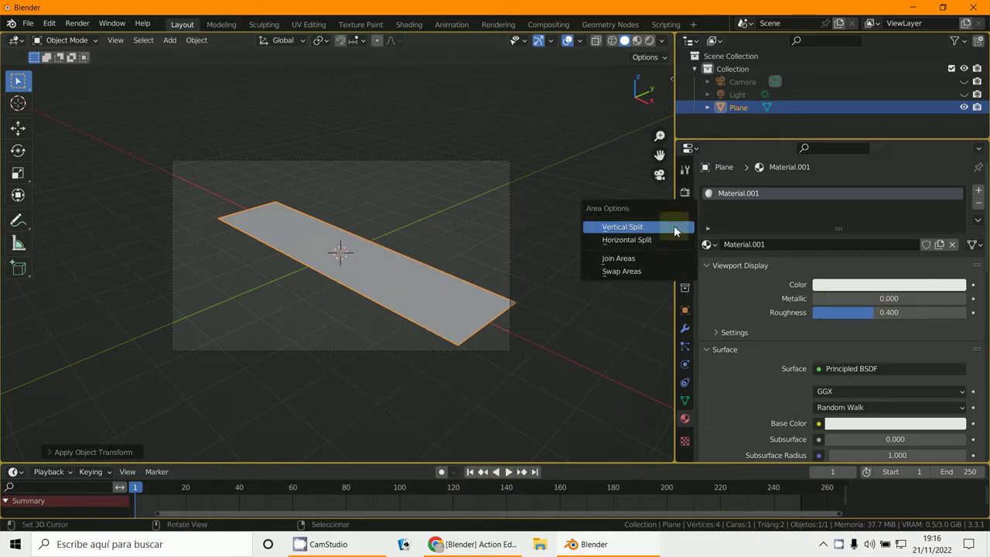
pyautogui.click(650, 241)
pyautogui.click(548, 245)
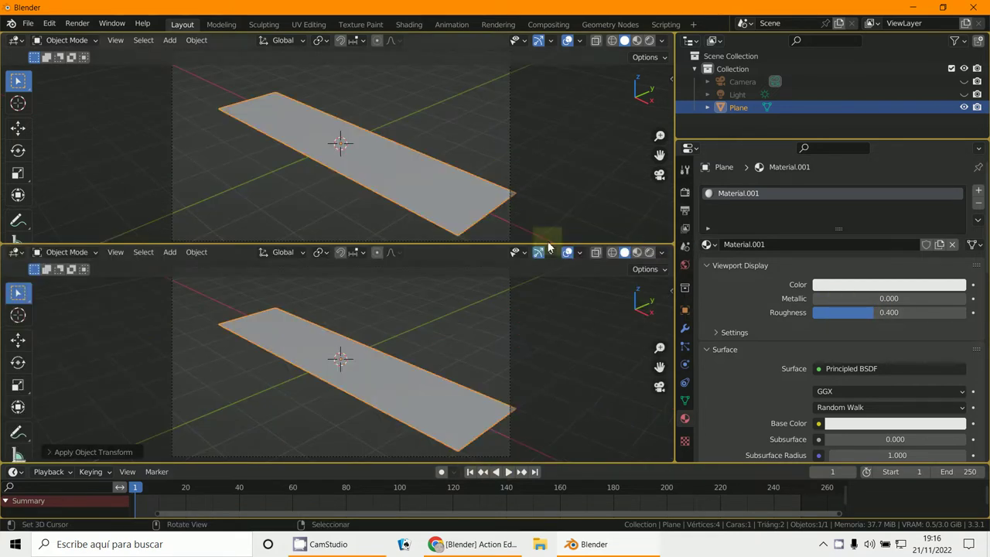
pyautogui.click(13, 252)
pyautogui.click(40, 369)
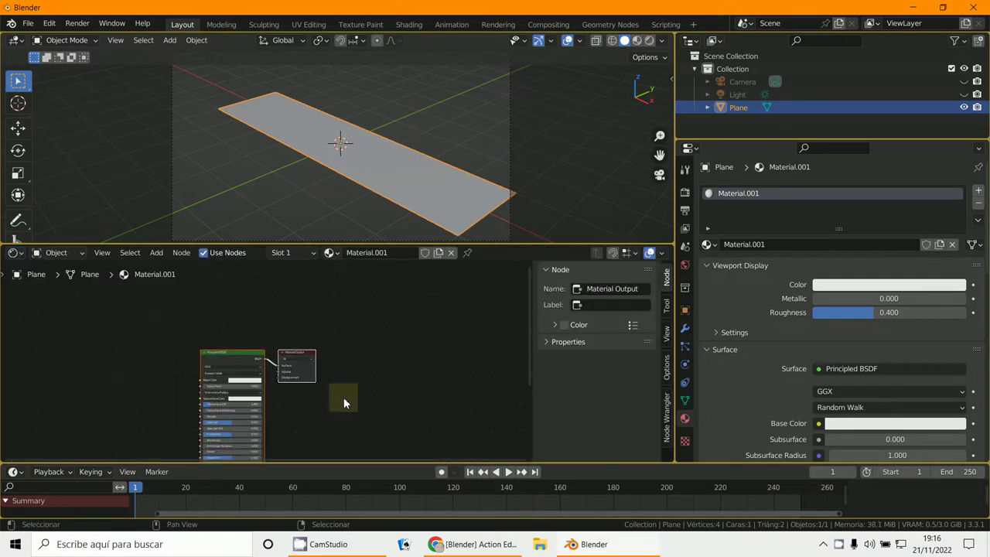
# - Use Node Wrangler to add an Image Texture with Mapping and Texture Coordinate nodes to the Principled BSDF's base color
pyautogui.scroll(2, 342, 400)
pyautogui.moveTo(343, 400); pyautogui.dragTo(453, 379, button='middle')
pyautogui.click(332, 347)
pyautogui.moveTo(332, 347); pyautogui.dragTo(320, 347)
pyautogui.hotkey('ctrl', 't')
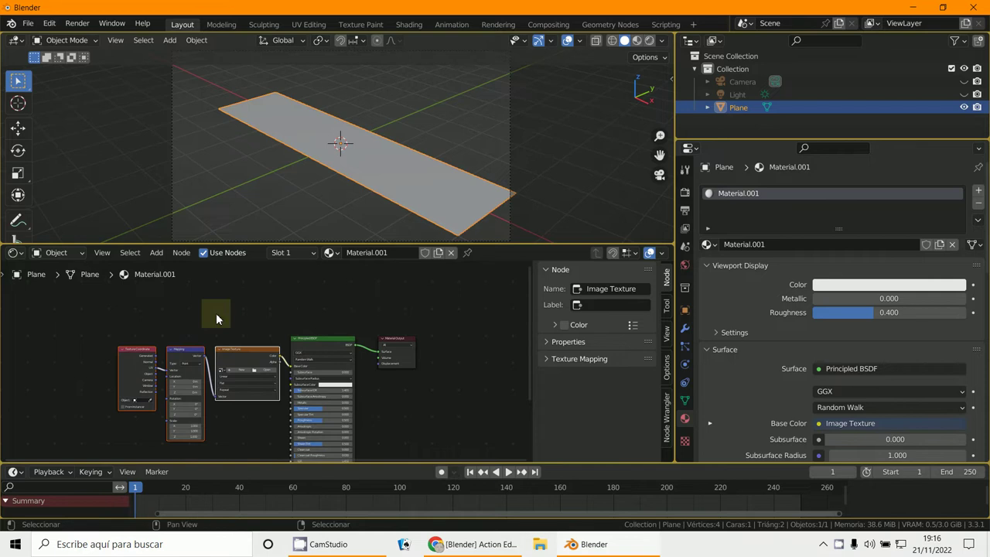
# - Load seawaterfull2.jpg from the Water texture folder into the Image Texture node
pyautogui.scroll(3, 216, 313)
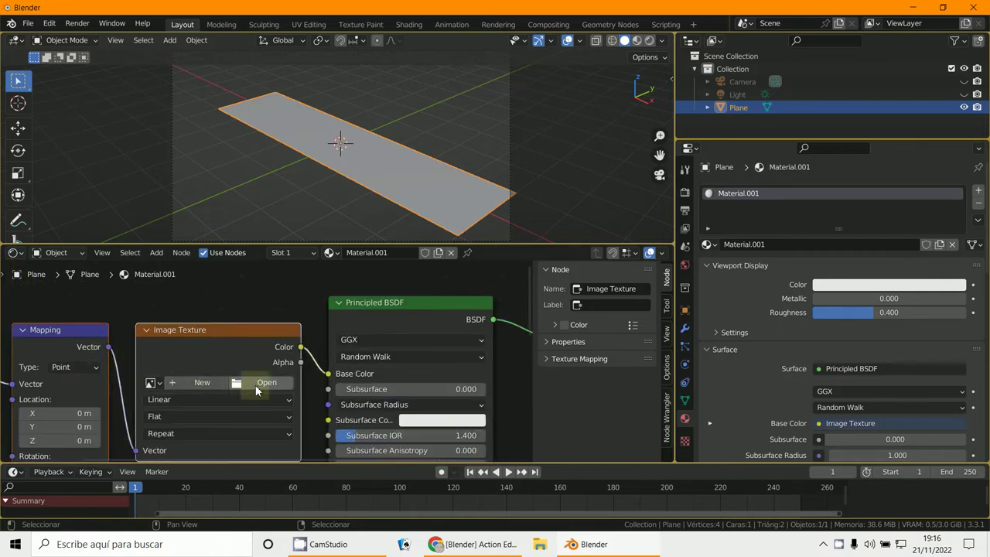
pyautogui.click(262, 379)
pyautogui.doubleClick(309, 153)
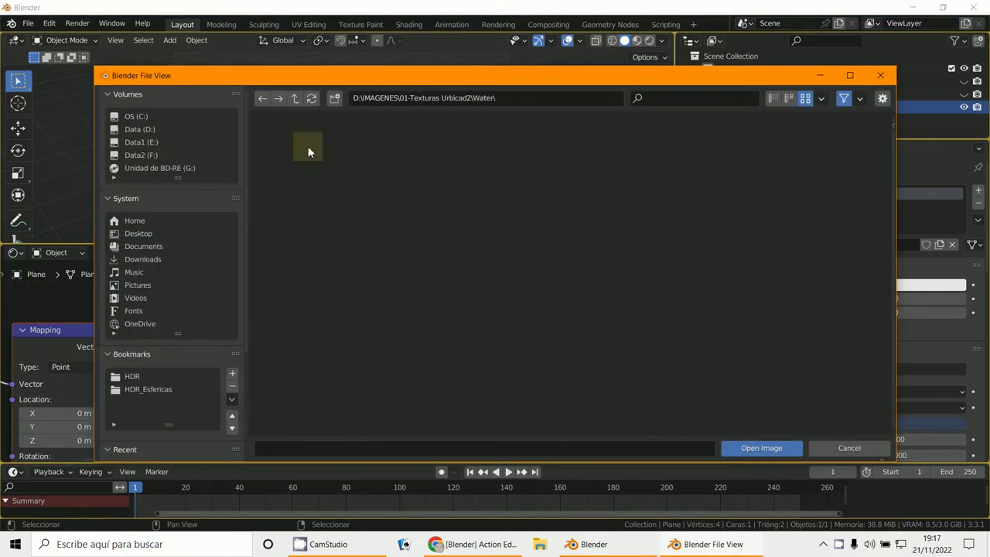
pyautogui.scroll(-3, 671, 334)
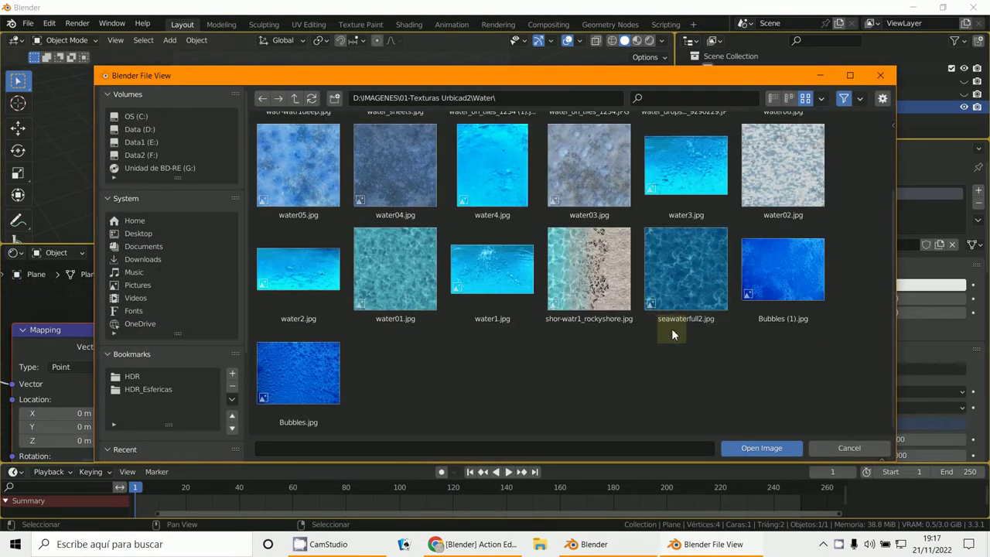
pyautogui.doubleClick(689, 261)
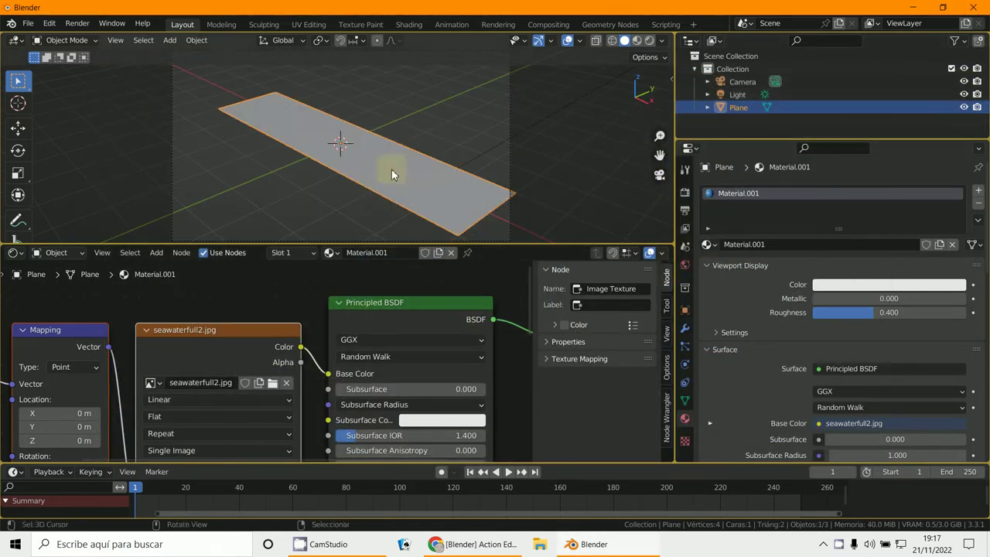
pyautogui.scroll(-2, 295, 328)
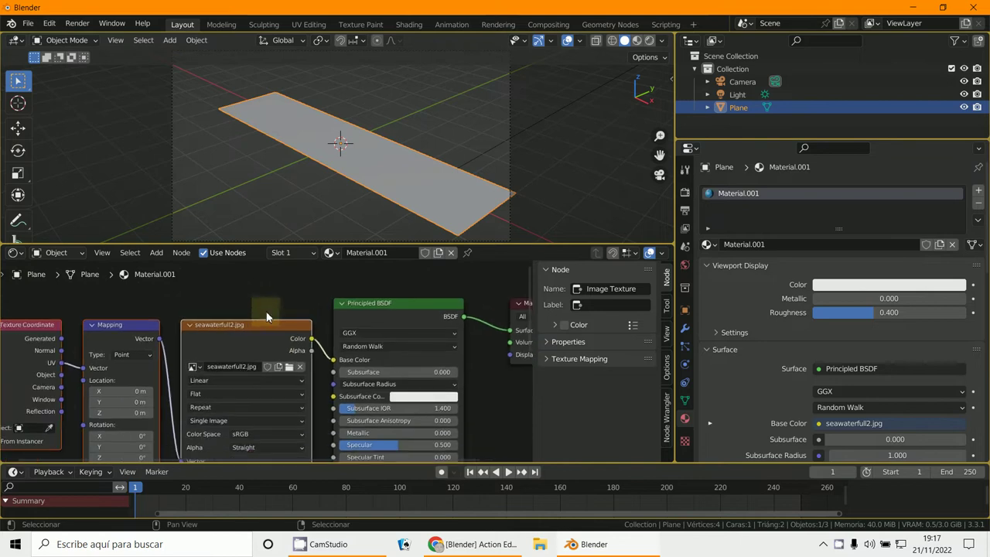
# - Enlarge the Outliner area, turn it into an Image Editor and display seawaterfull2.jpg there
pyautogui.moveTo(743, 141); pyautogui.dragTo(746, 280)
pyautogui.click(695, 44)
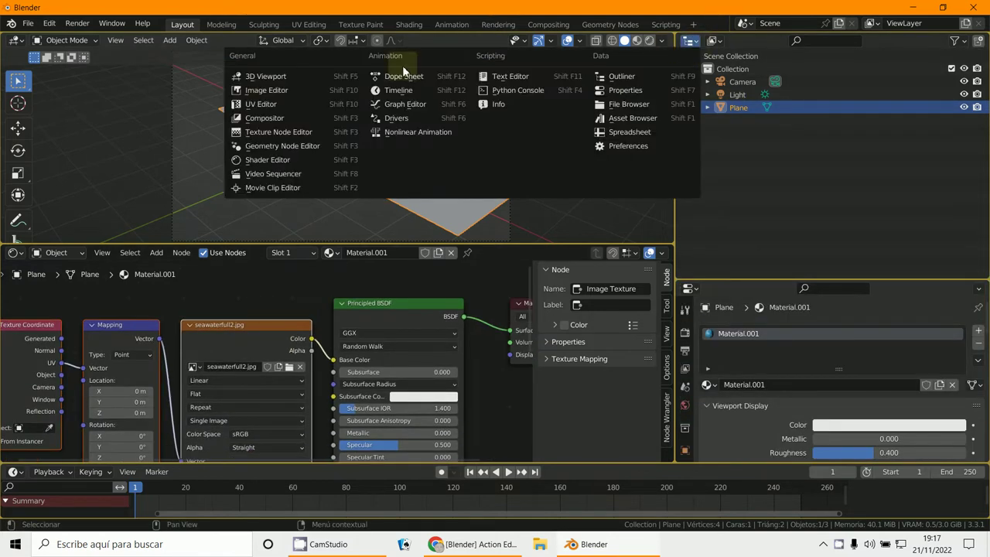
pyautogui.click(267, 90)
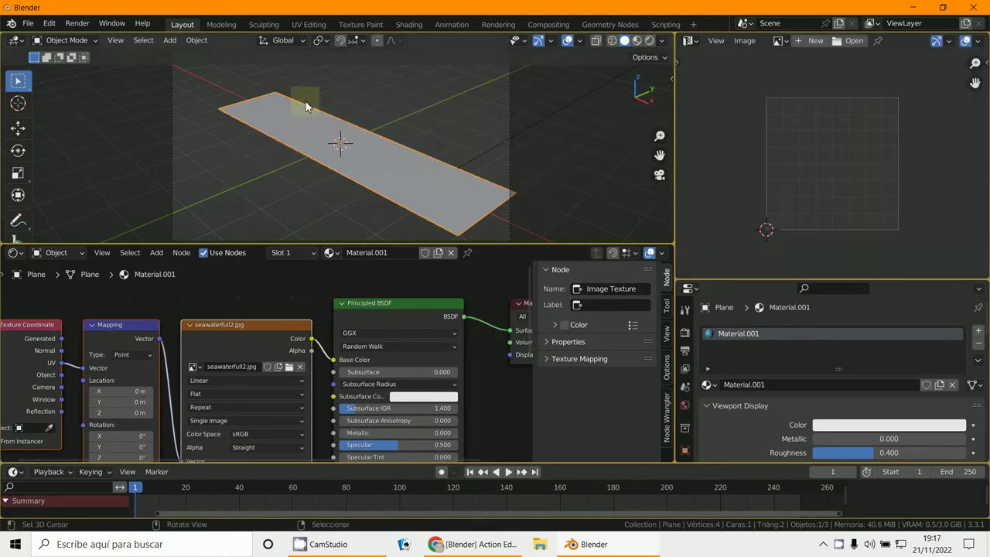
pyautogui.click(778, 41)
pyautogui.click(786, 74)
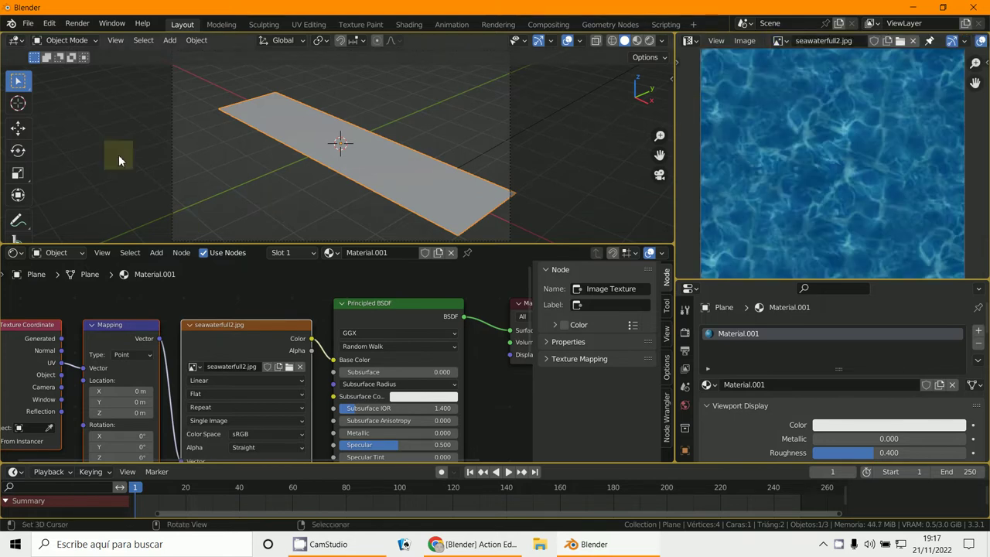
# - Put the plane in Edit Mode with its whole face selected
pyautogui.click(69, 41)
pyautogui.click(75, 69)
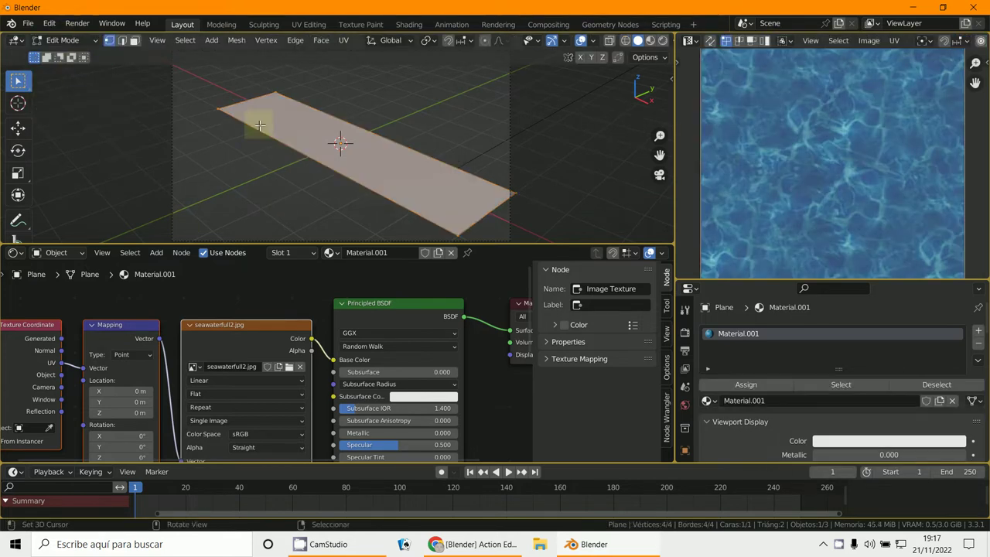
pyautogui.scroll(-2, 599, 105)
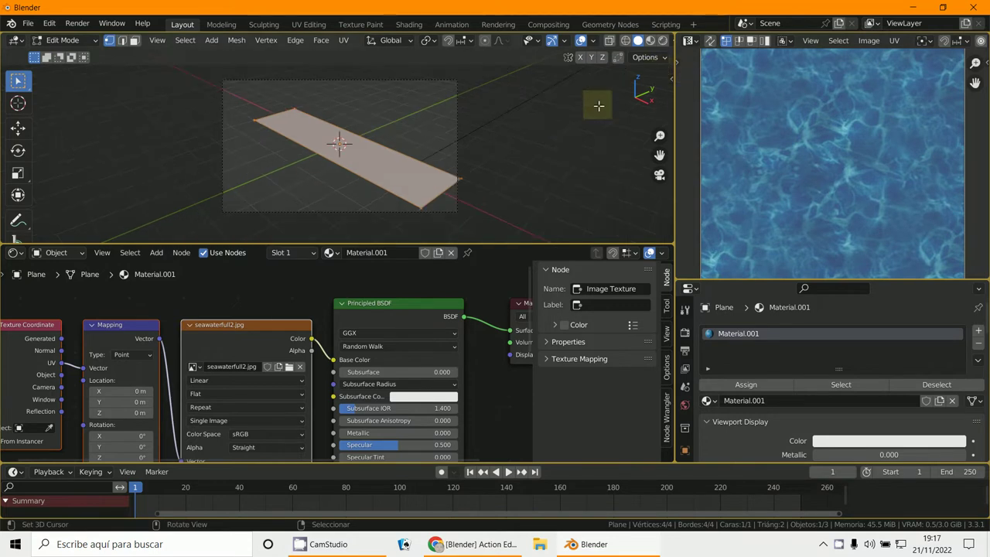
# - Widen the 3D viewport and set its solid shading color to Texture
pyautogui.click(661, 56)
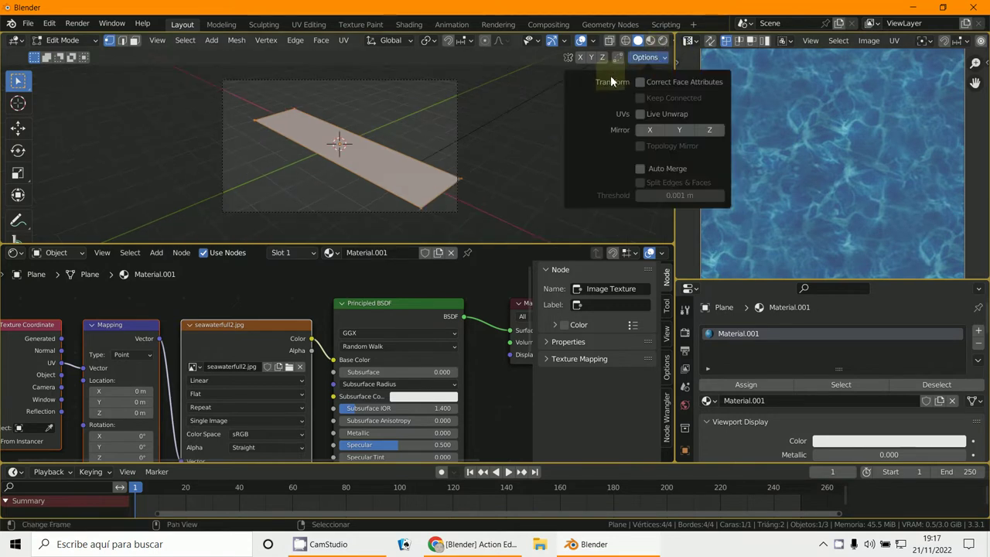
pyautogui.keyDown('shift'); pyautogui.rightClick(456, 153); pyautogui.keyUp('shift')
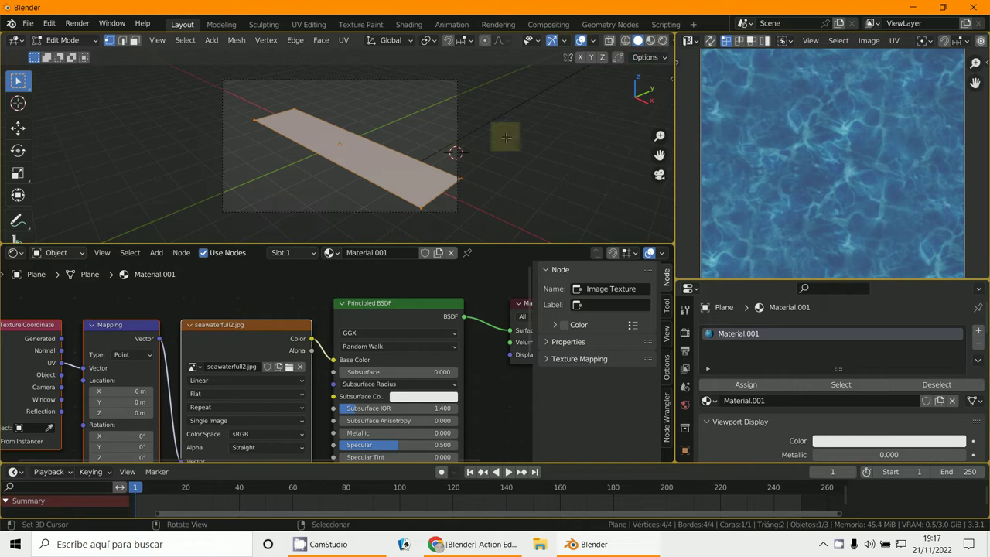
pyautogui.click(593, 41)
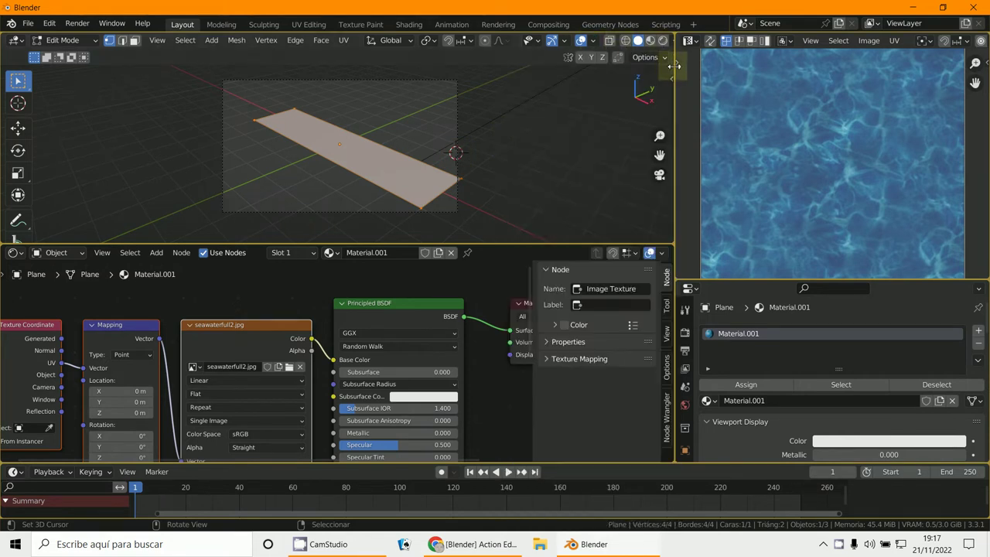
pyautogui.moveTo(674, 66); pyautogui.dragTo(720, 66)
pyautogui.click(704, 40)
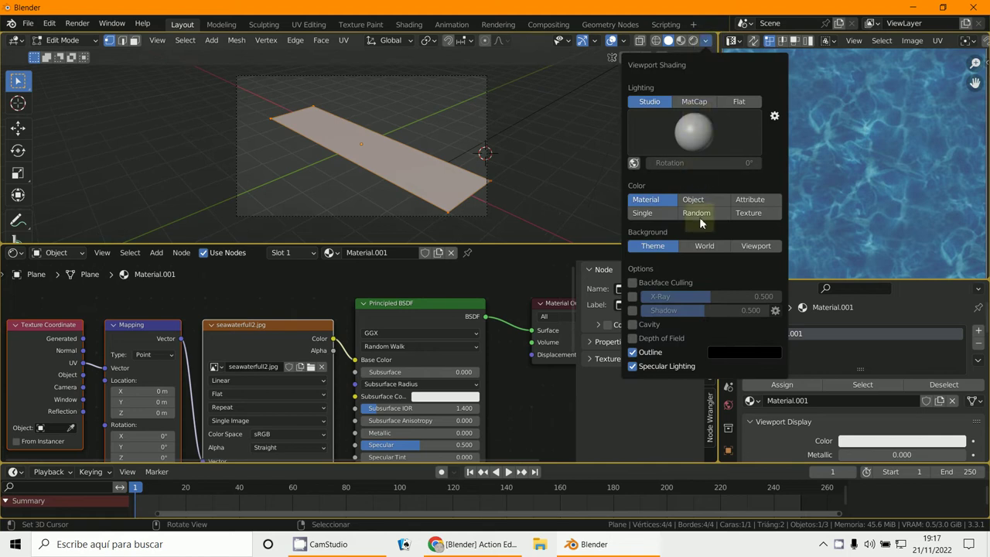
pyautogui.click(747, 214)
pyautogui.scroll(4, 441, 152)
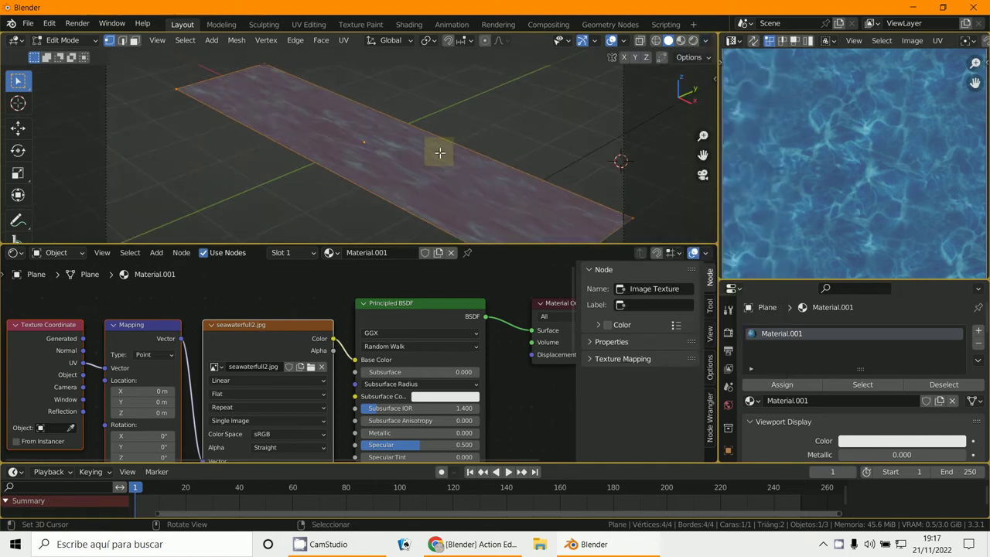
# - Unwrap the plane and inspect its UV island against the full water image
pyautogui.press('KP_0')
pyautogui.press('u')
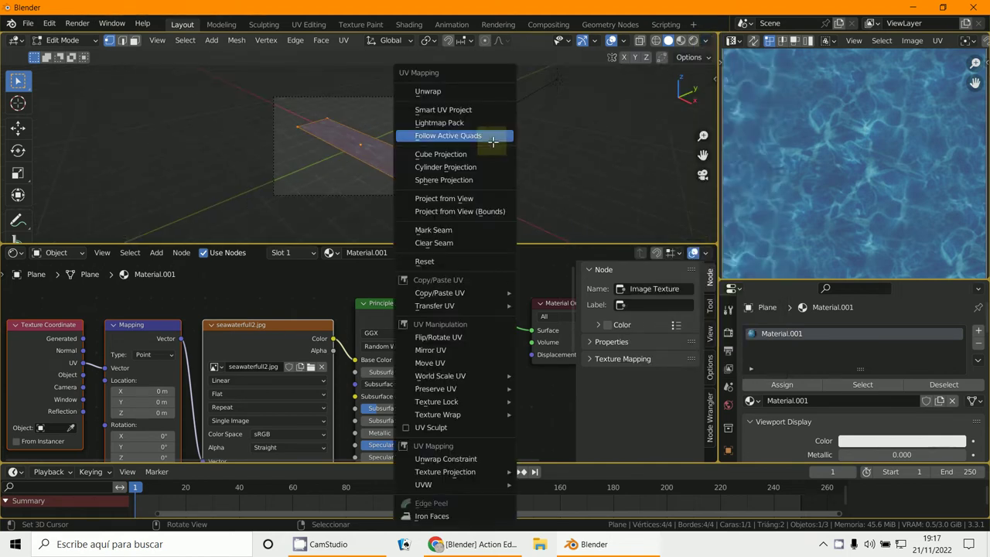
pyautogui.click(475, 91)
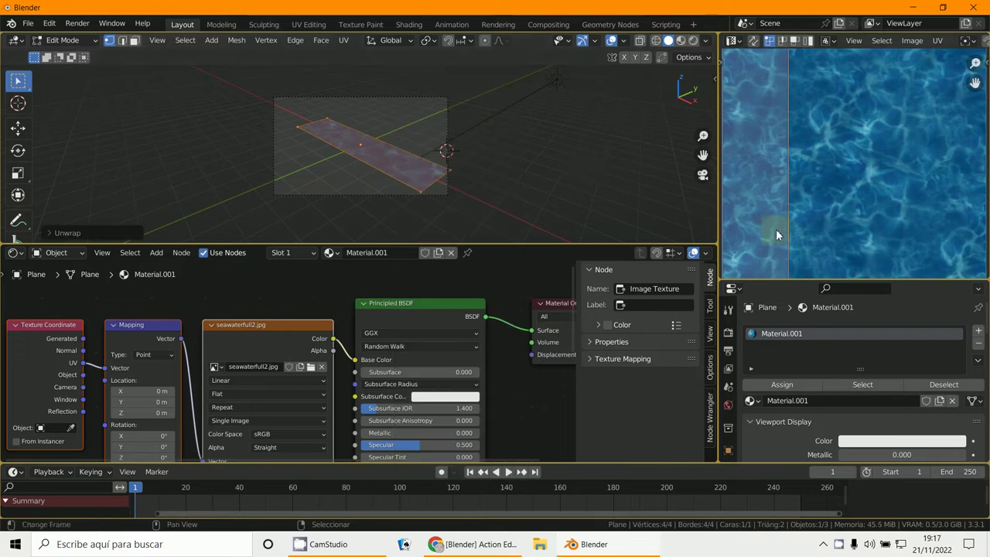
pyautogui.moveTo(719, 222); pyautogui.dragTo(368, 224)
pyautogui.scroll(-5, 501, 201)
pyautogui.scroll(1, 565, 209)
pyautogui.scroll(6, 221, 161)
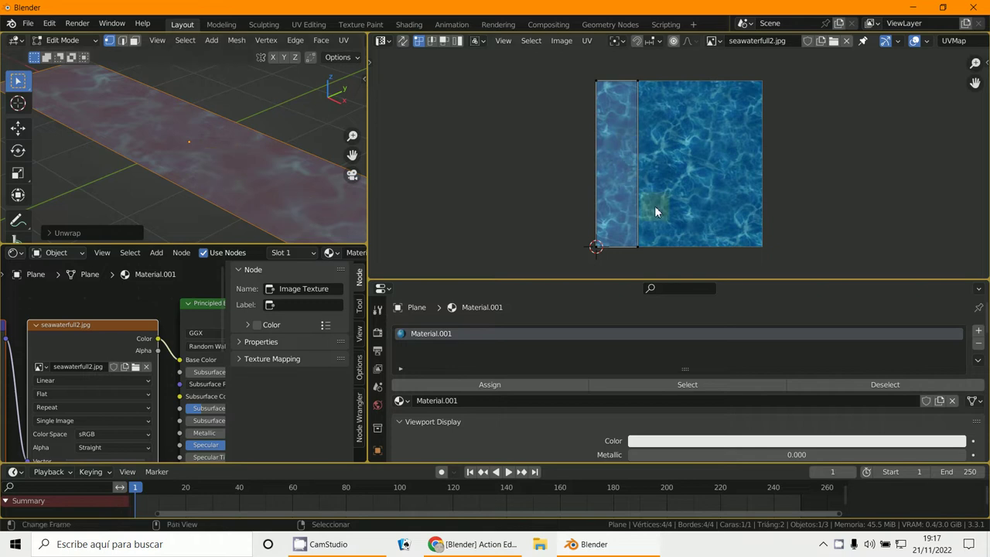
pyautogui.moveTo(370, 200); pyautogui.dragTo(632, 203)
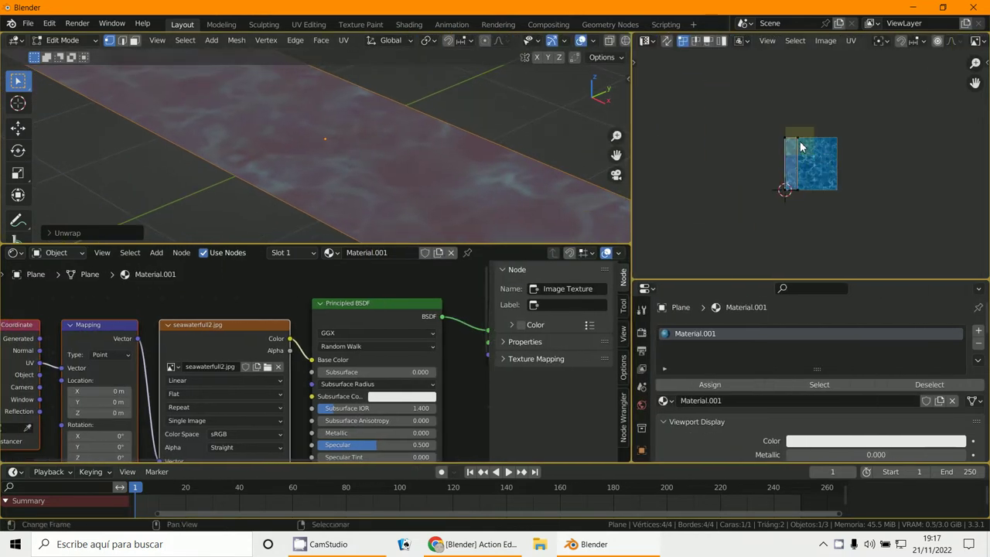
# - Try moving the inner vertical edge of the UV island along X over the water image
pyautogui.click(802, 185)
pyautogui.press('g')
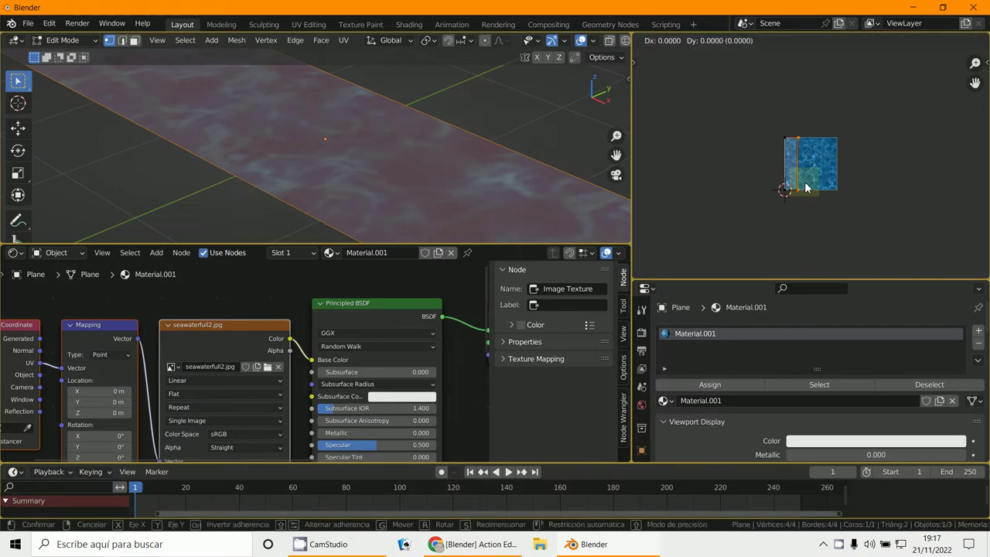
pyautogui.press('x')
pyautogui.click(841, 186)
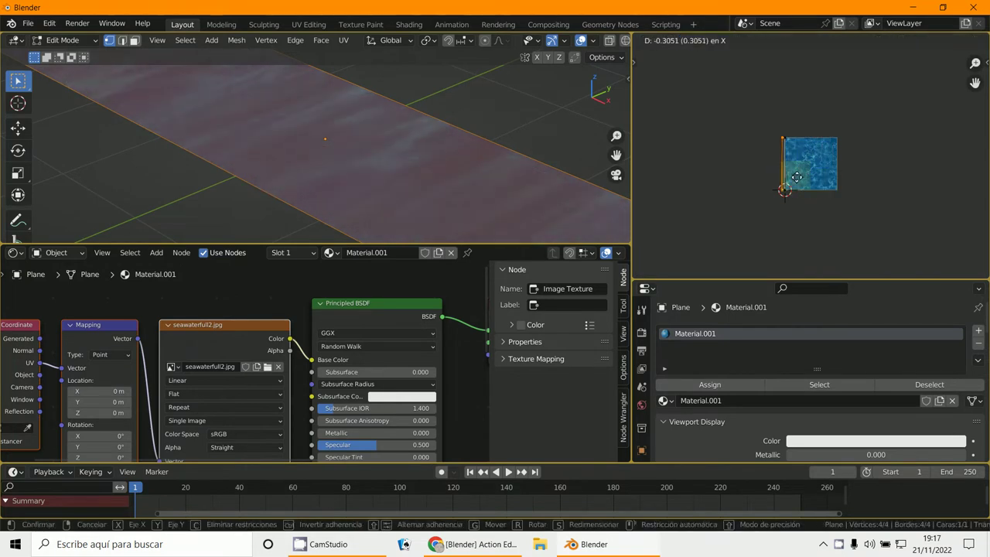
# - Return the plane to Object Mode and check how the water texture looks on it
pyautogui.moveTo(500, 180); pyautogui.dragTo(457, 166, button='middle')
pyautogui.scroll(-4, 372, 146)
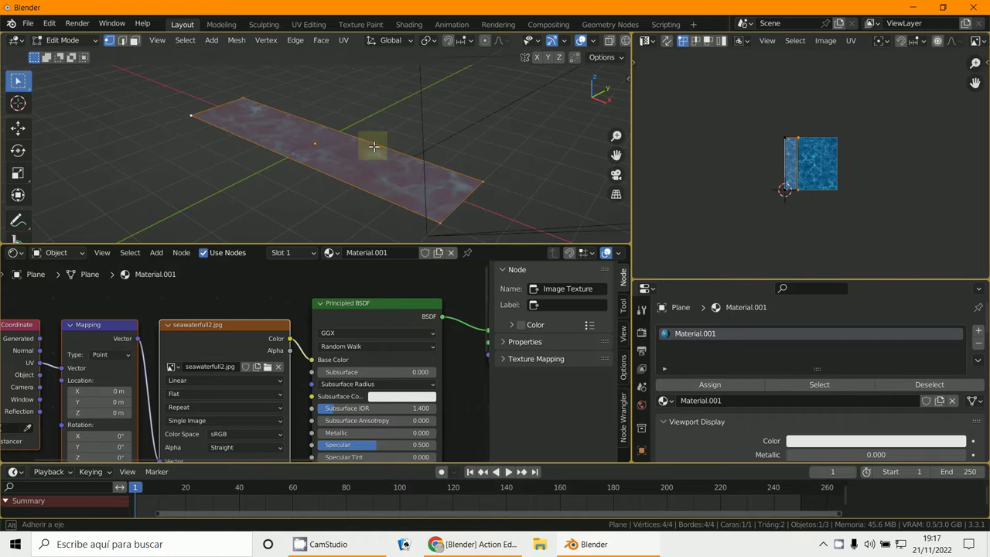
pyautogui.click(65, 40)
pyautogui.click(63, 51)
pyautogui.scroll(3, 350, 207)
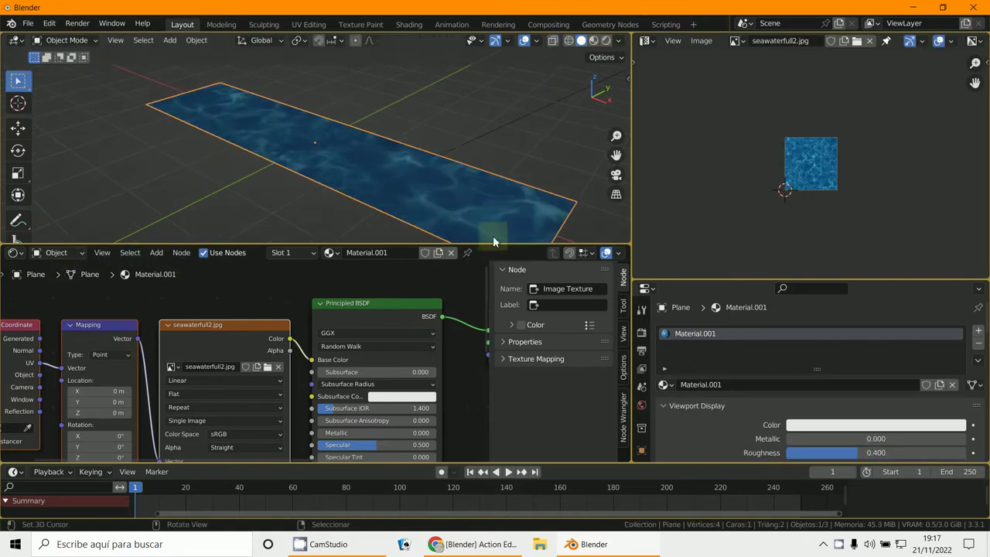
pyautogui.scroll(-3, 494, 236)
# - Change the Image Editor area to a Dope Sheet
pyautogui.click(644, 45)
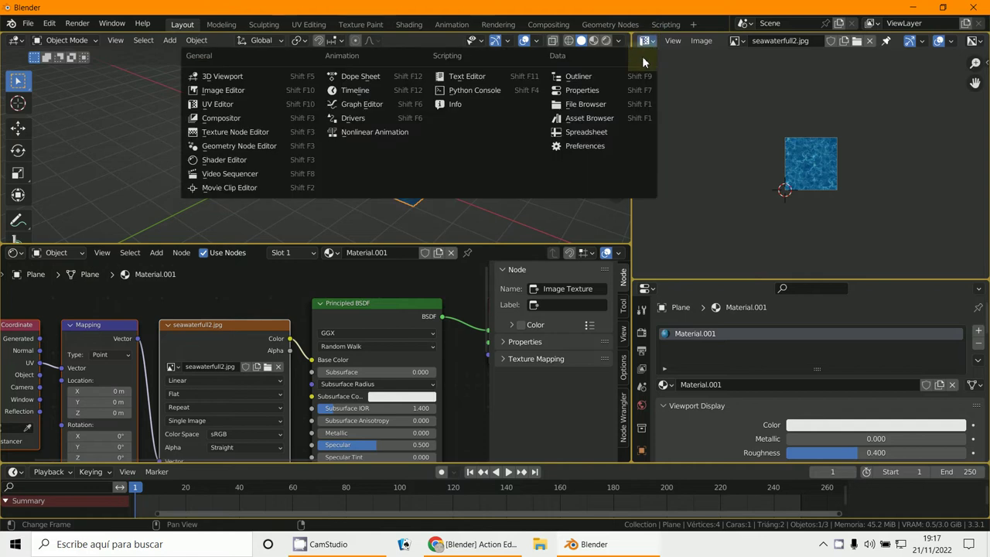
pyautogui.click(408, 76)
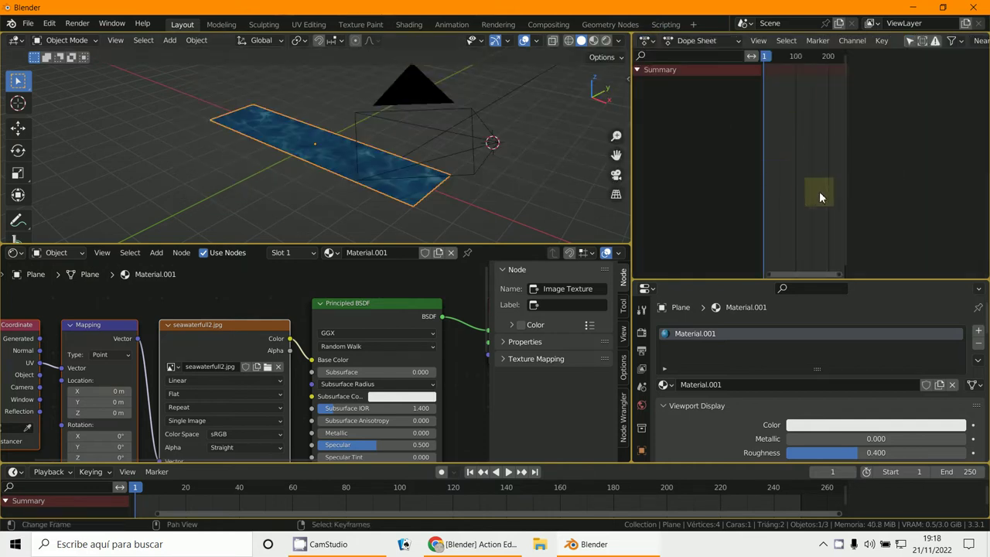
pyautogui.click(696, 42)
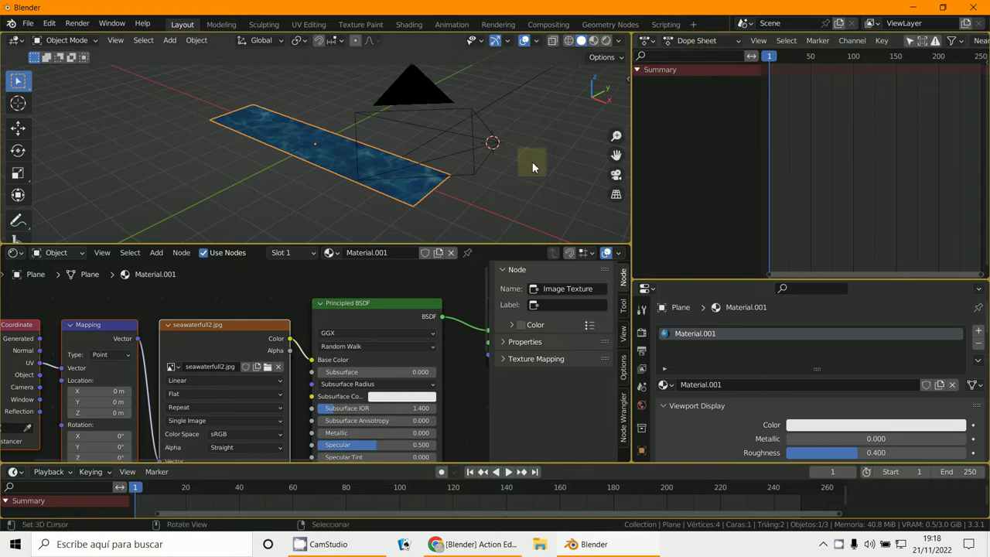
# - Insert a single keyframe on the Mapping node's X location of 0 m at frame 1
pyautogui.scroll(2, 281, 405)
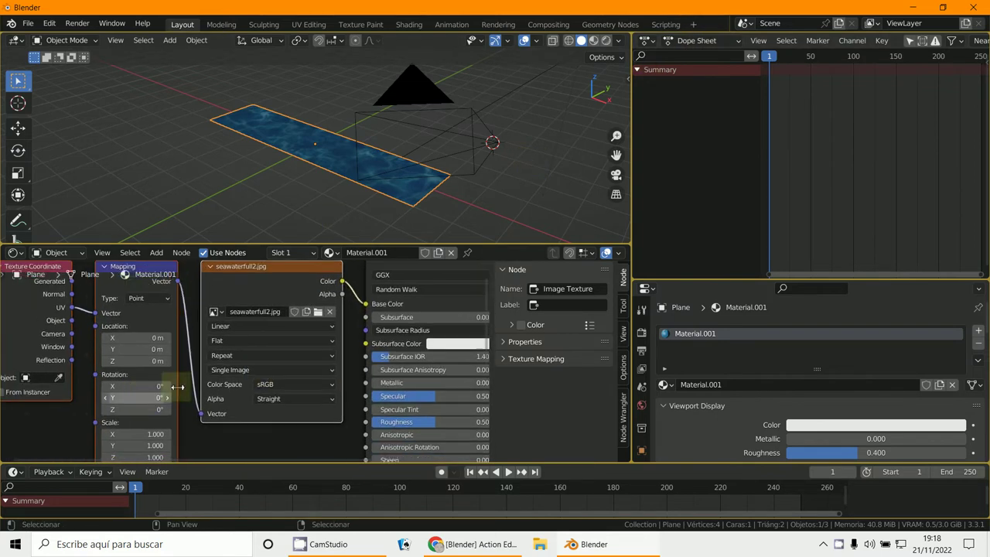
pyautogui.scroll(1, 177, 387)
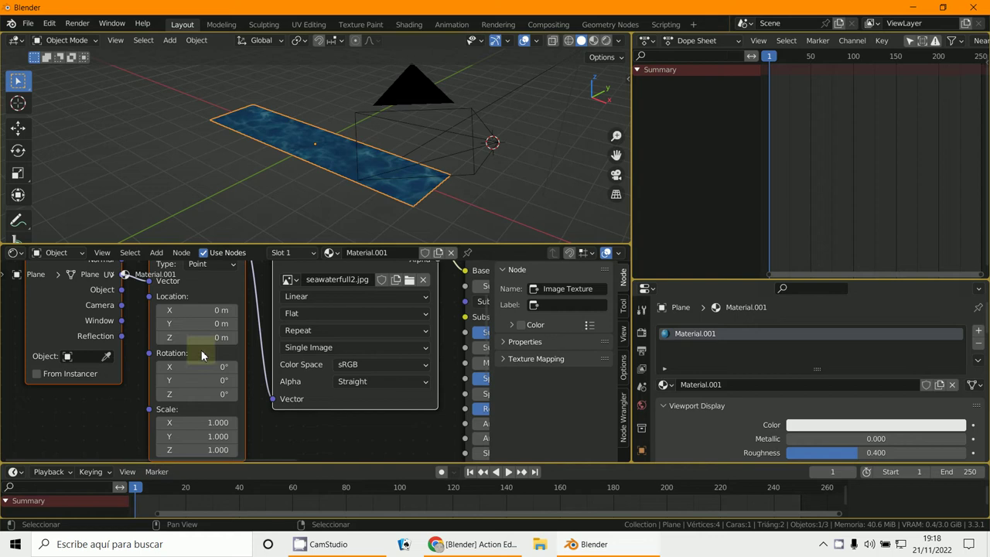
pyautogui.rightClick(217, 309)
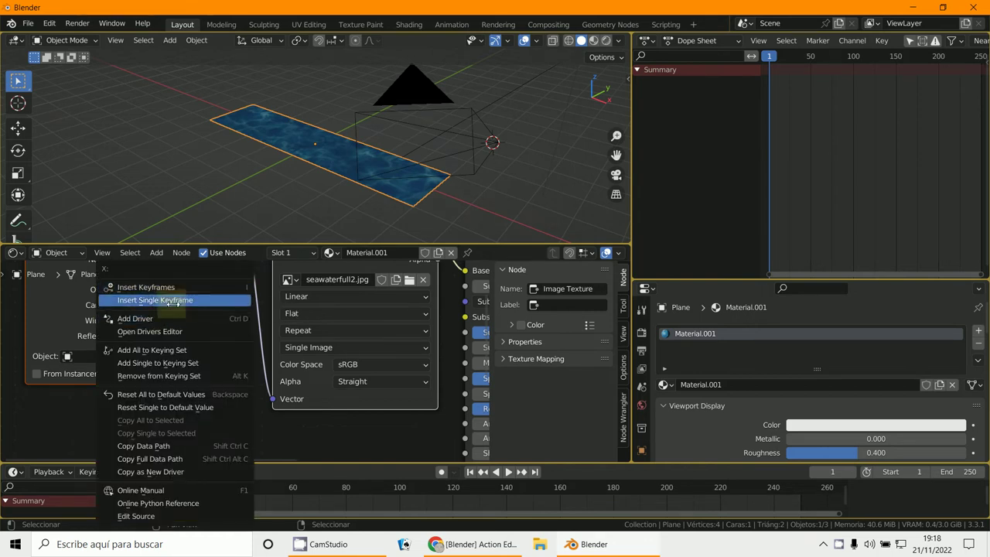
pyautogui.click(174, 300)
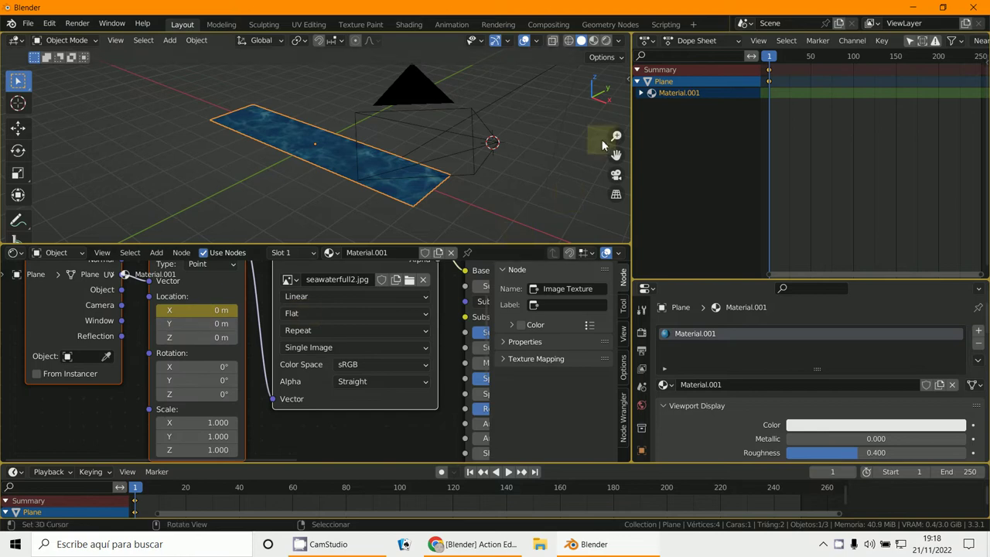
# - Expand Material.001 and its Shader Nodetree in the Dope Sheet down to the Mapping X channel
pyautogui.click(642, 93)
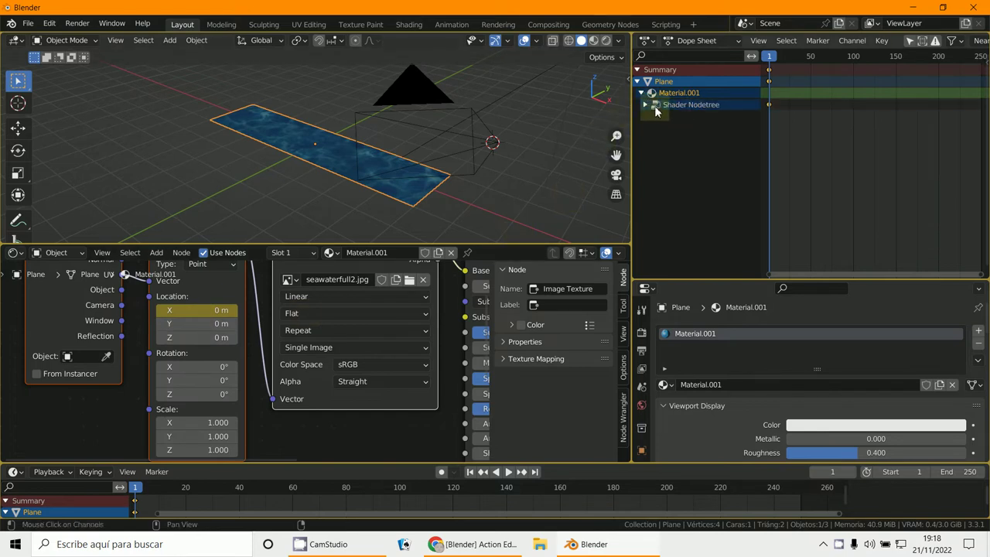
pyautogui.click(645, 105)
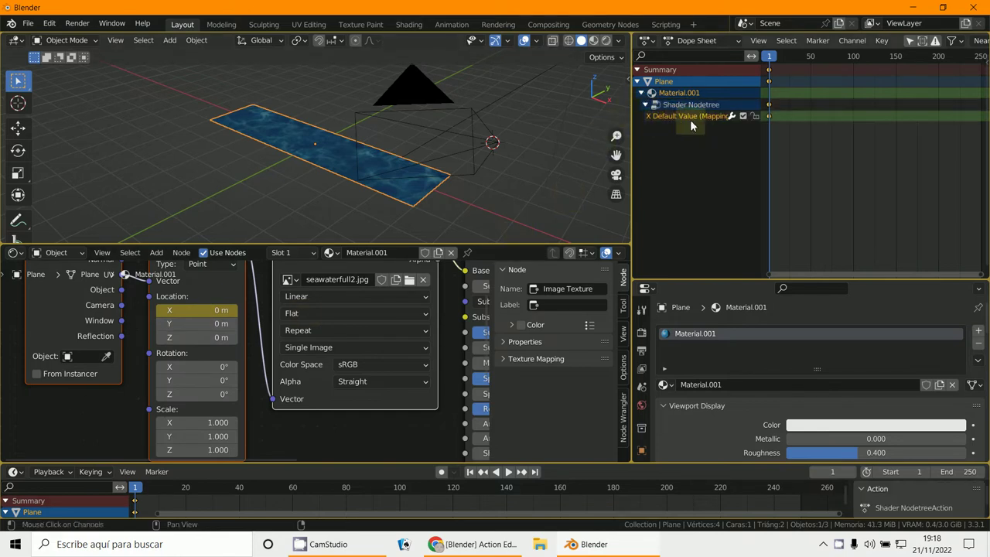
pyautogui.moveTo(799, 194); pyautogui.dragTo(830, 203, button='middle')
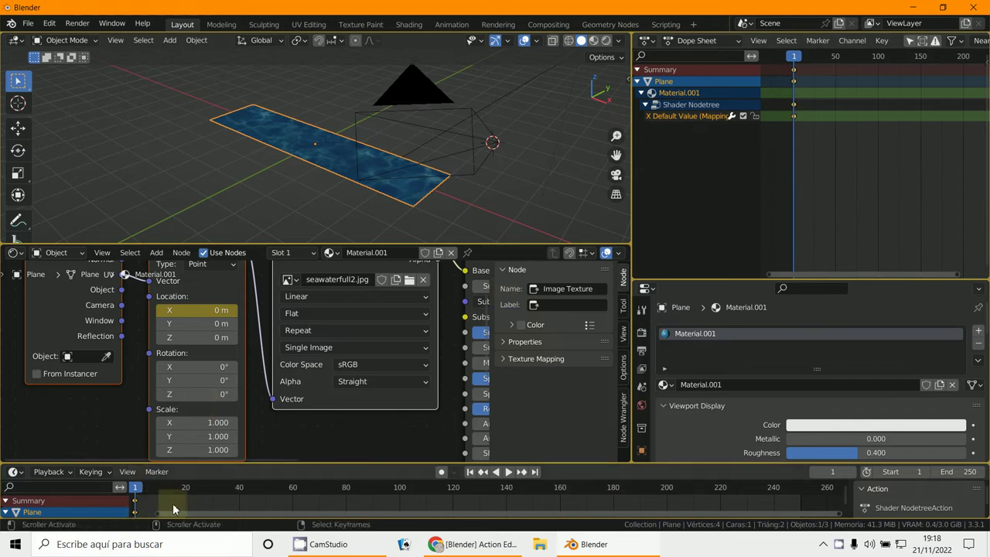
# - At frame 40, try a Mapping X location of 7.4 m and switch the viewport to Material Preview
pyautogui.click(240, 504)
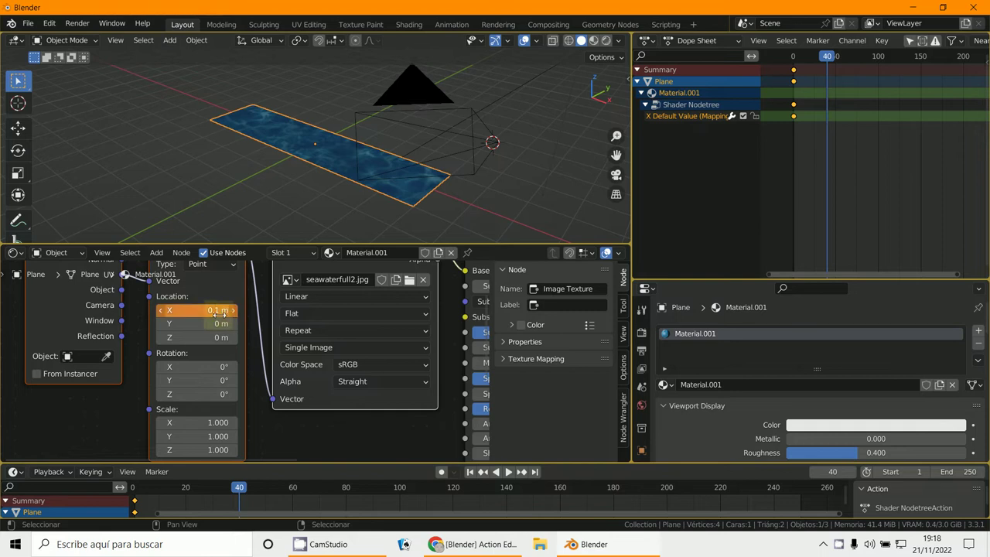
pyautogui.moveTo(232, 310); pyautogui.dragTo(256, 328)
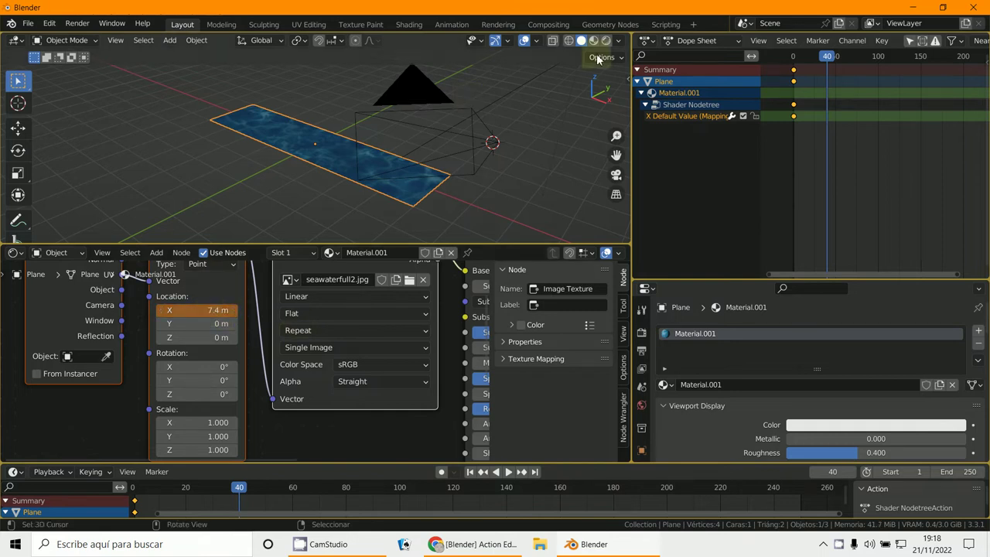
pyautogui.click(595, 41)
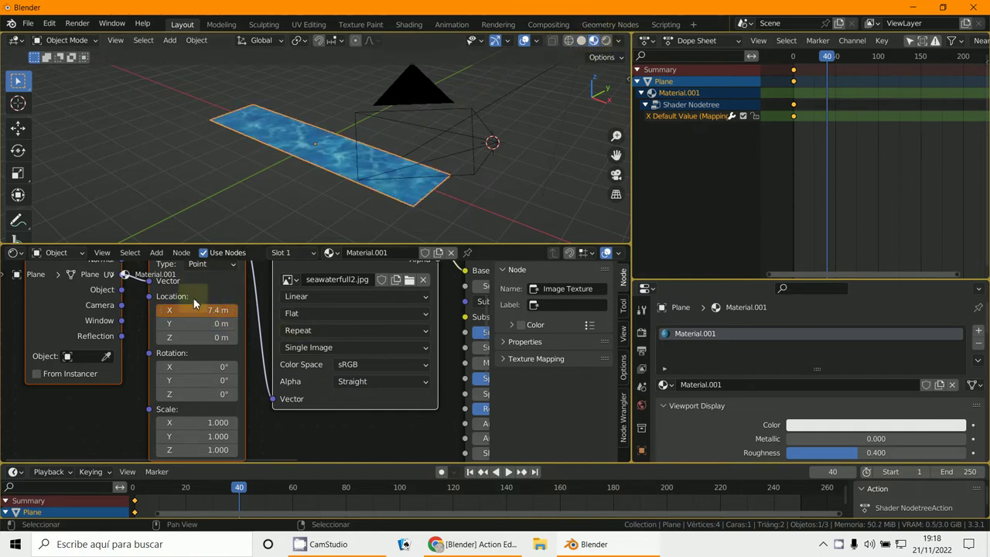
pyautogui.press('Return')
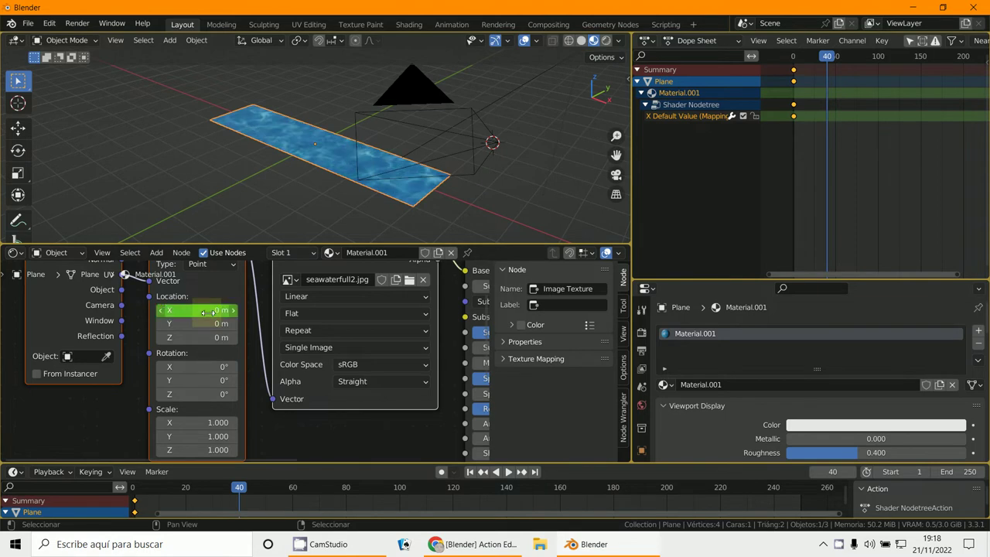
# - Set the Mapping node's X location to 0.3 m at frame 40 and insert a single keyframe on it
pyautogui.click(232, 312)
pyautogui.click(232, 311)
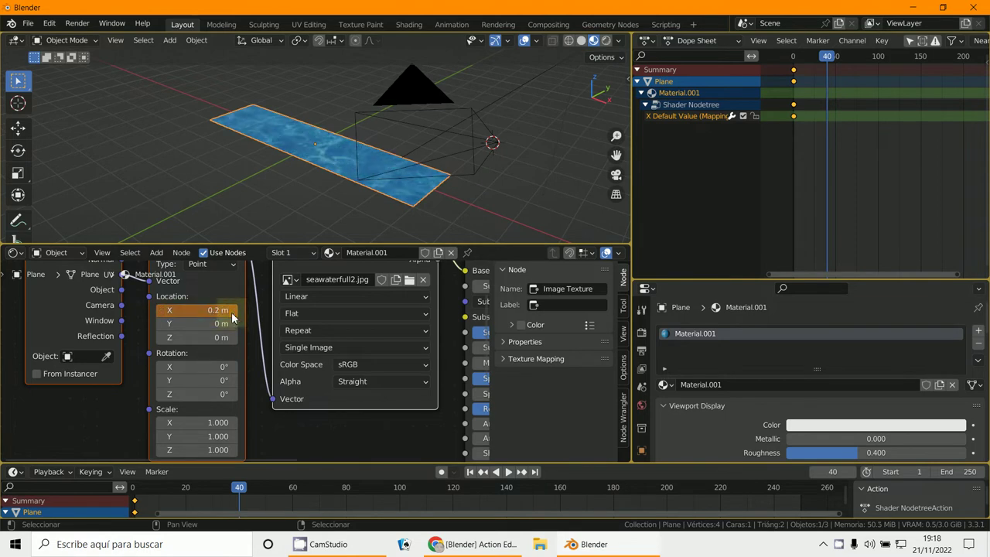
pyautogui.click(232, 311)
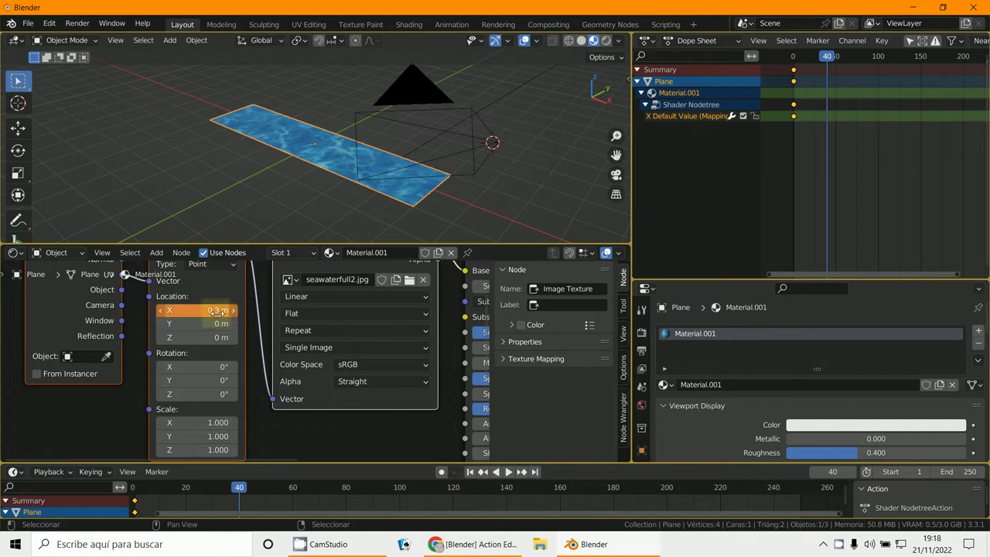
pyautogui.rightClick(217, 311)
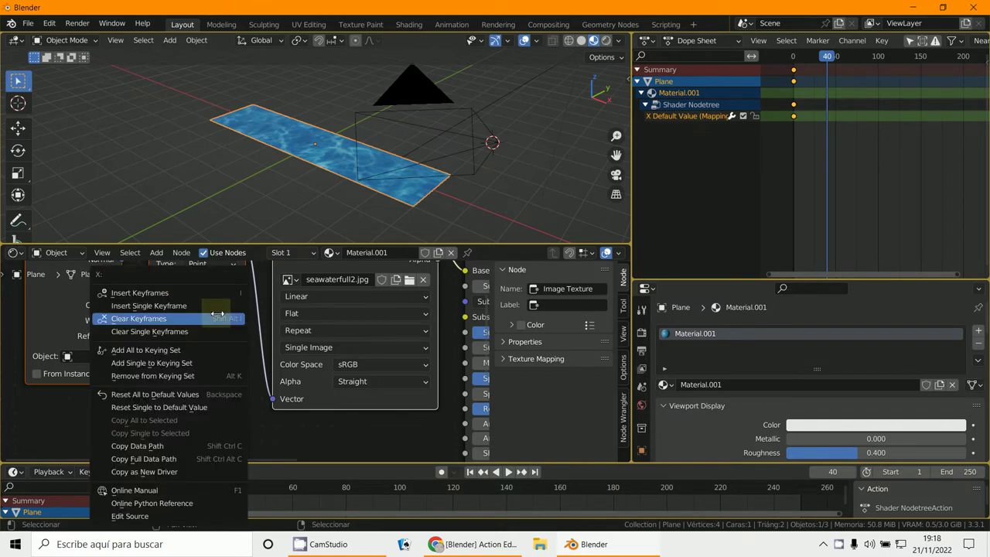
pyautogui.click(210, 308)
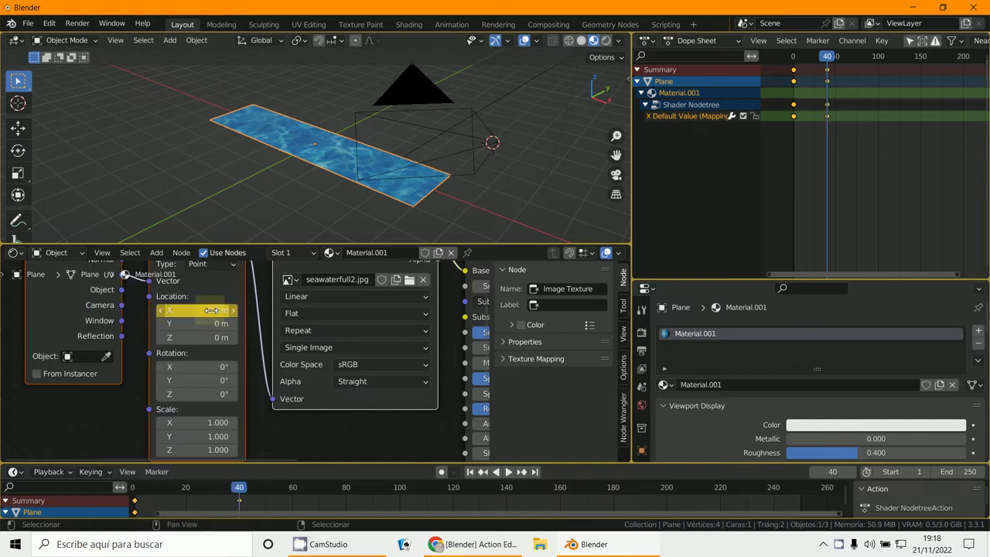
# - Scrub and play the animation between the two keyframes to check the water texture's movement
pyautogui.moveTo(207, 506); pyautogui.dragTo(133, 506)
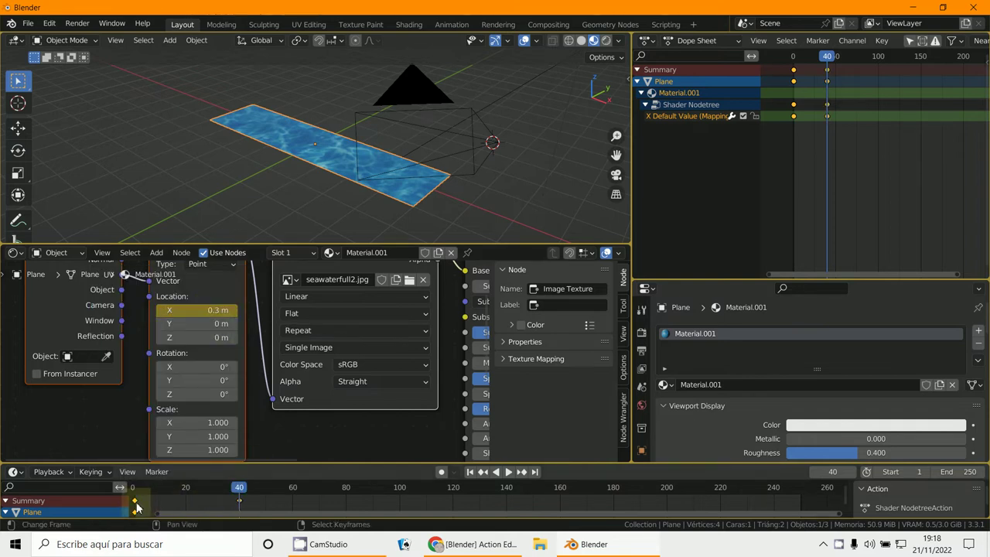
pyautogui.press('space')
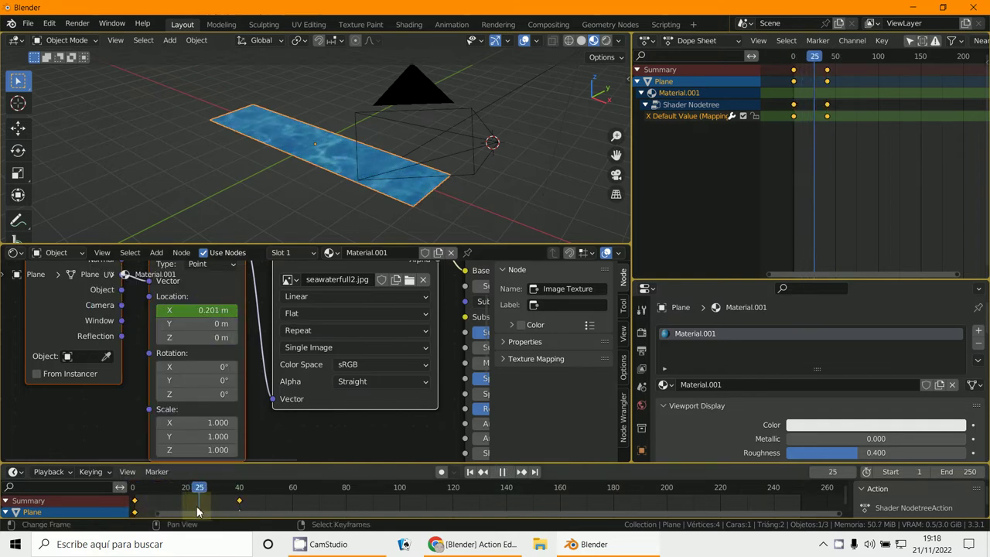
pyautogui.press('Escape')
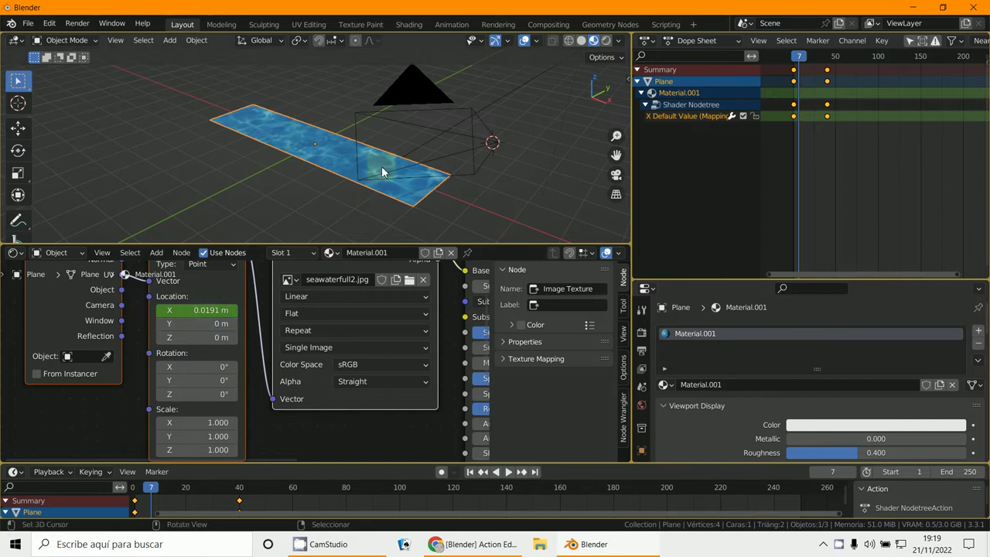
# - Try changing the Mapping node's X location to about 1.519 m at frame 7
pyautogui.moveTo(372, 190); pyautogui.dragTo(367, 209, button='middle')
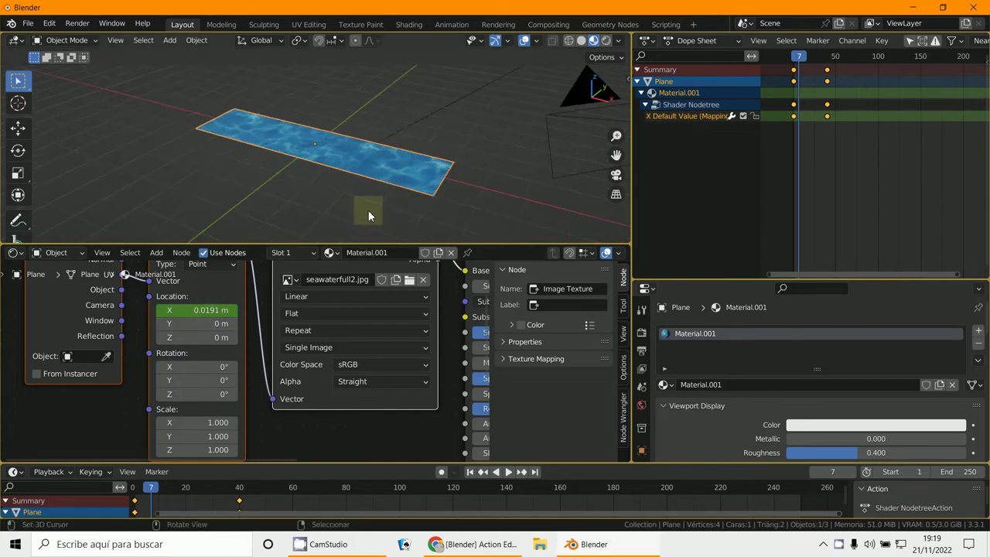
pyautogui.moveTo(203, 310)
pyautogui.mouseDown()
pyautogui.moveTo(228, 310)
pyautogui.moveTo(211, 310)
pyautogui.mouseUp()
pyautogui.click(211, 310)
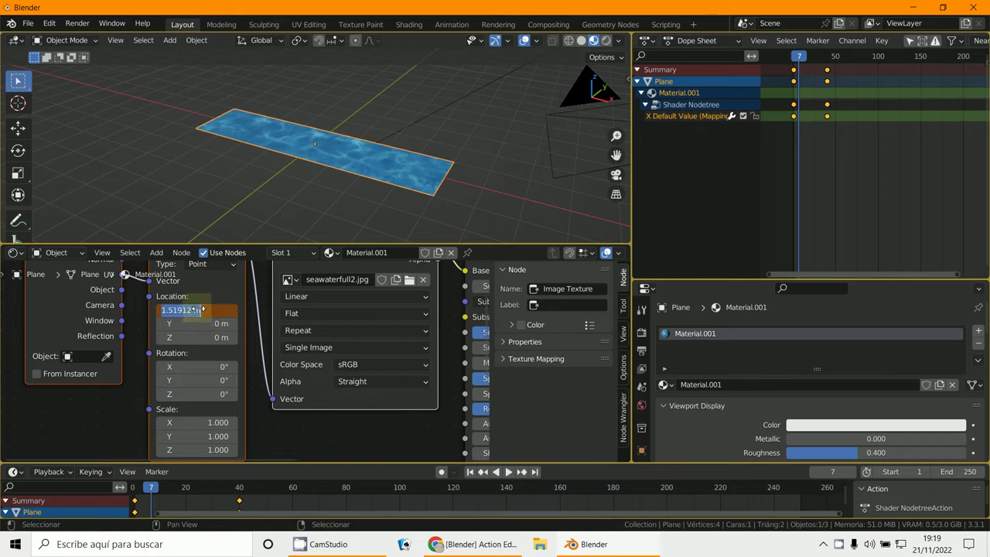
# - Replay the water animation from the start, stop it and return to frame 1
pyautogui.click(136, 511)
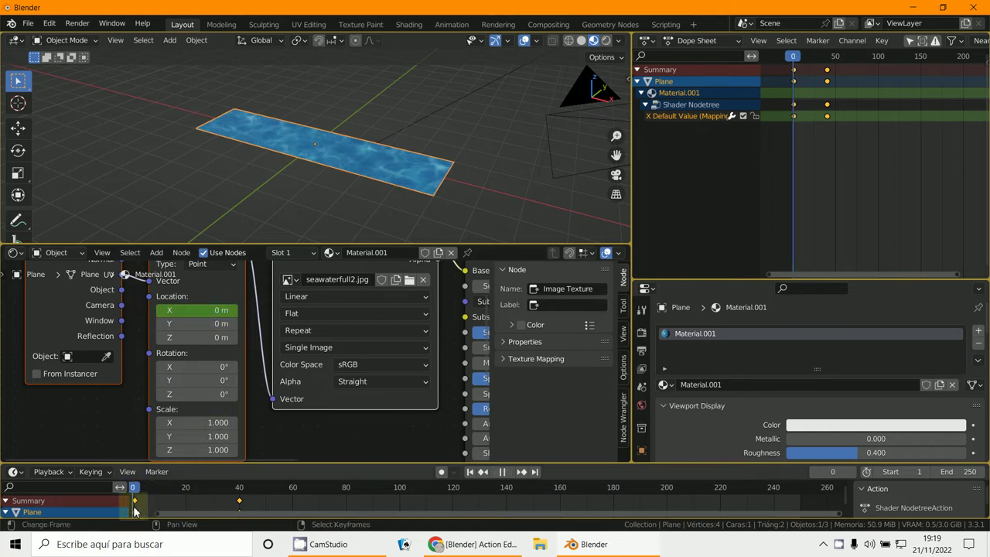
pyautogui.press('space')
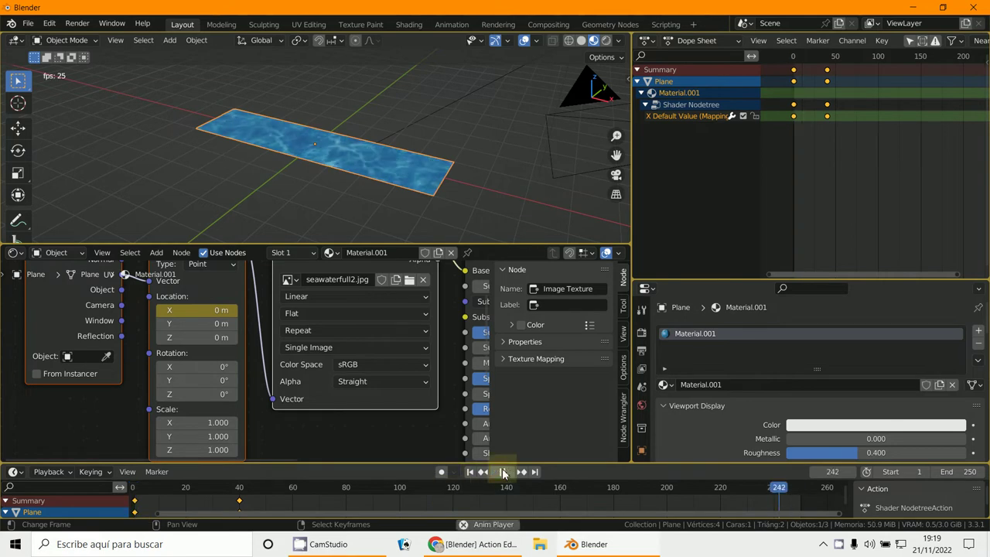
pyautogui.click(503, 473)
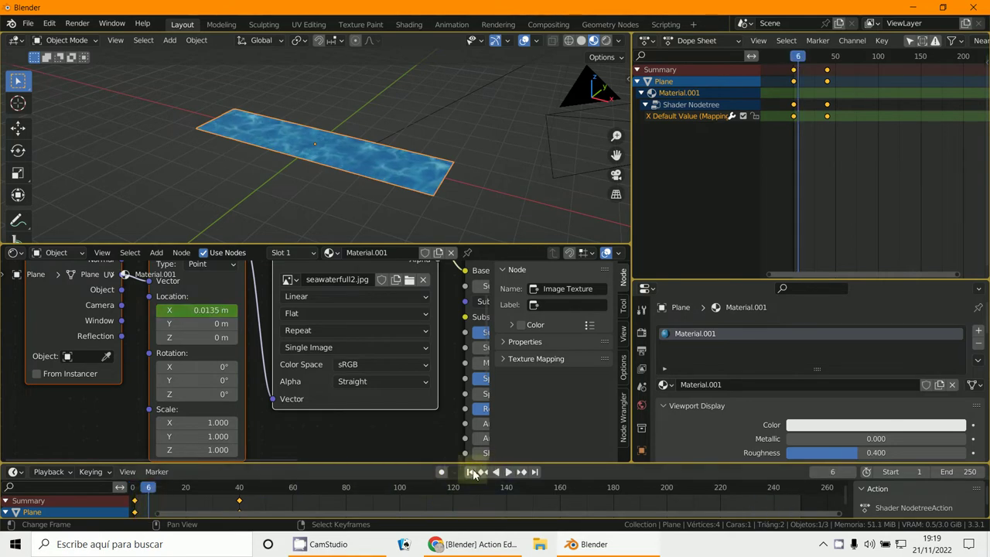
pyautogui.click(470, 472)
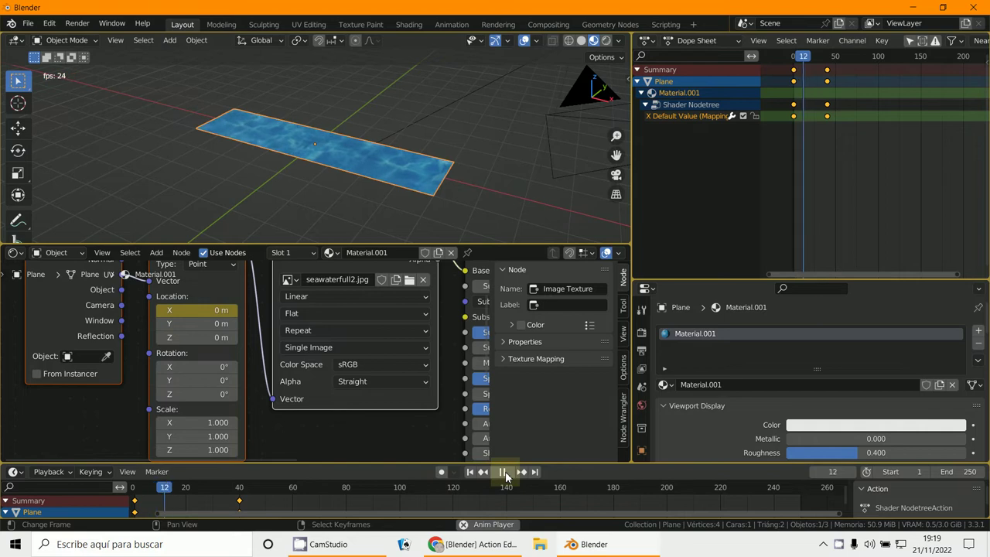
pyautogui.press('Escape')
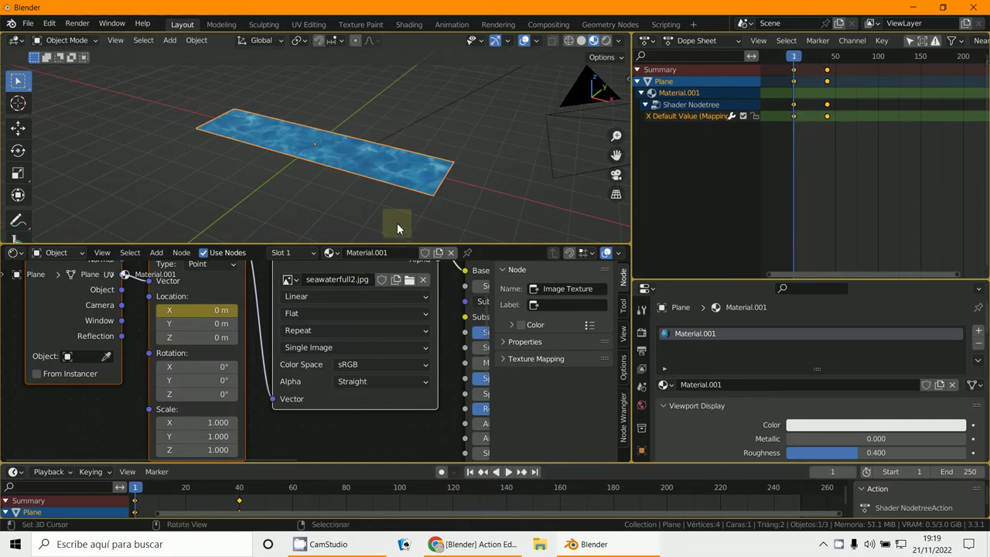
# - In top view, rotate the plane a quarter turn so its long side runs along Y
pyautogui.press('KP_7')
pyautogui.press('r')
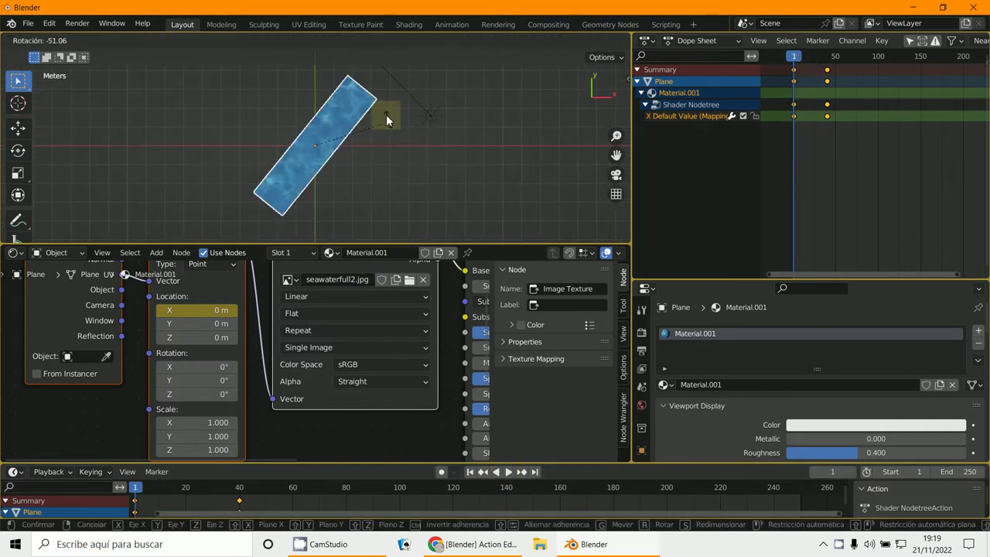
pyautogui.click(356, 84)
# - Stretch the plane along X and shrink it along Y into a wide horizontal rectangle
pyautogui.press('s')
pyautogui.press('x')
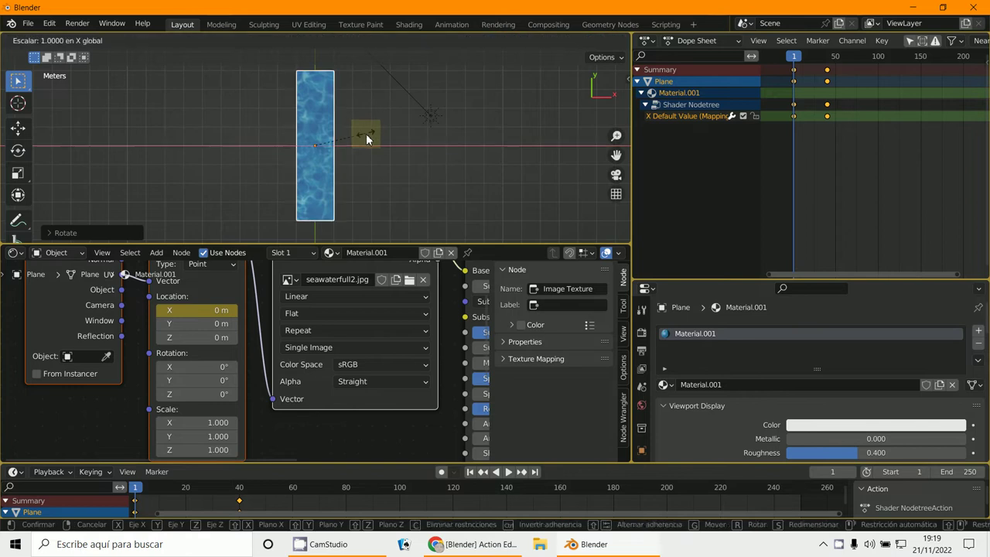
pyautogui.click(546, 185)
pyautogui.press('s')
pyautogui.press('y')
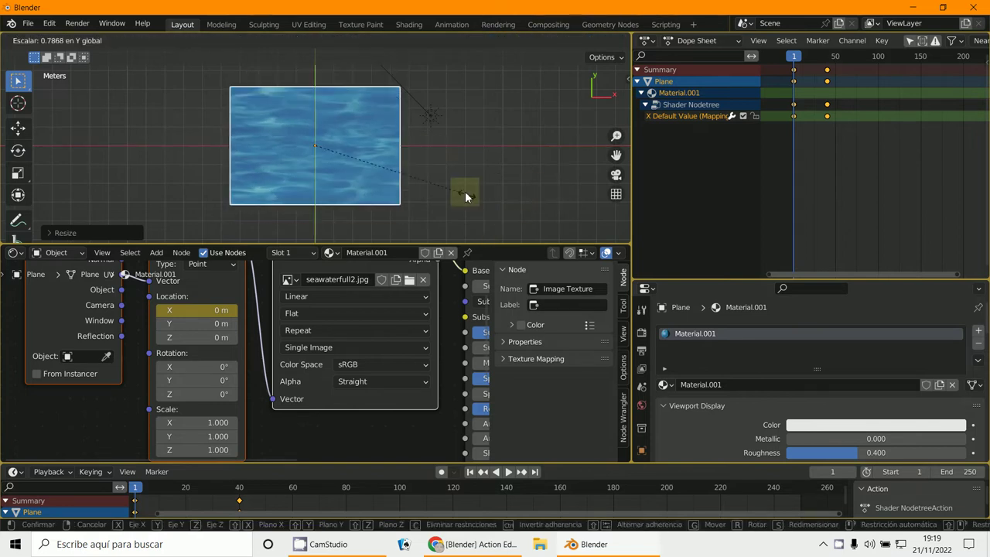
pyautogui.click(403, 137)
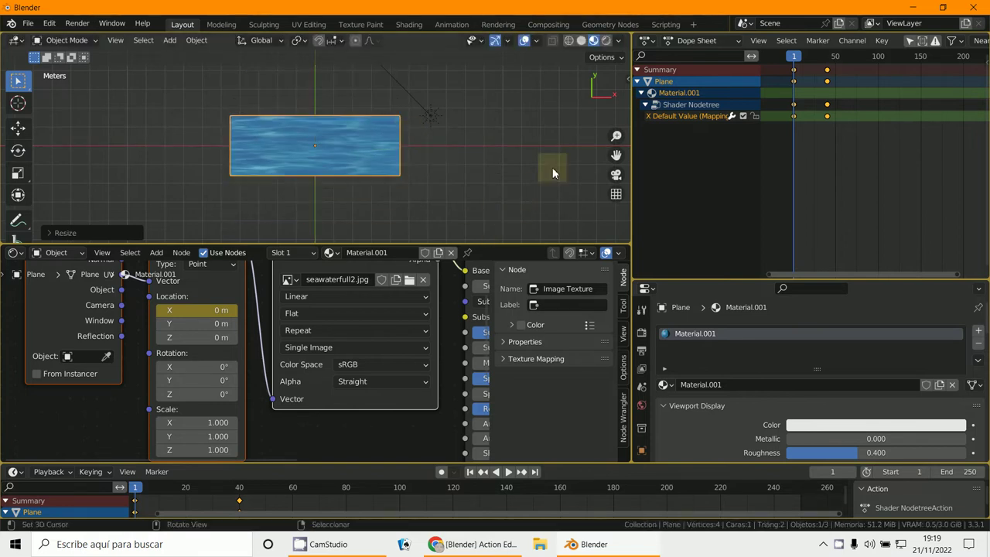
# - Change the Dope Sheet area to an image view of seawaterfull2.jpg and put the plane in Edit Mode
pyautogui.click(646, 44)
pyautogui.click(223, 89)
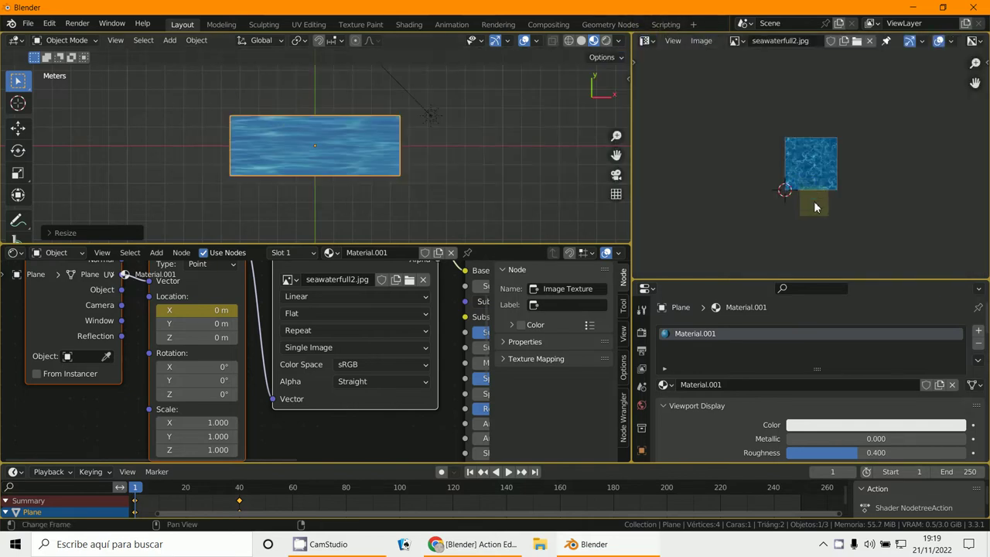
pyautogui.scroll(5, 815, 207)
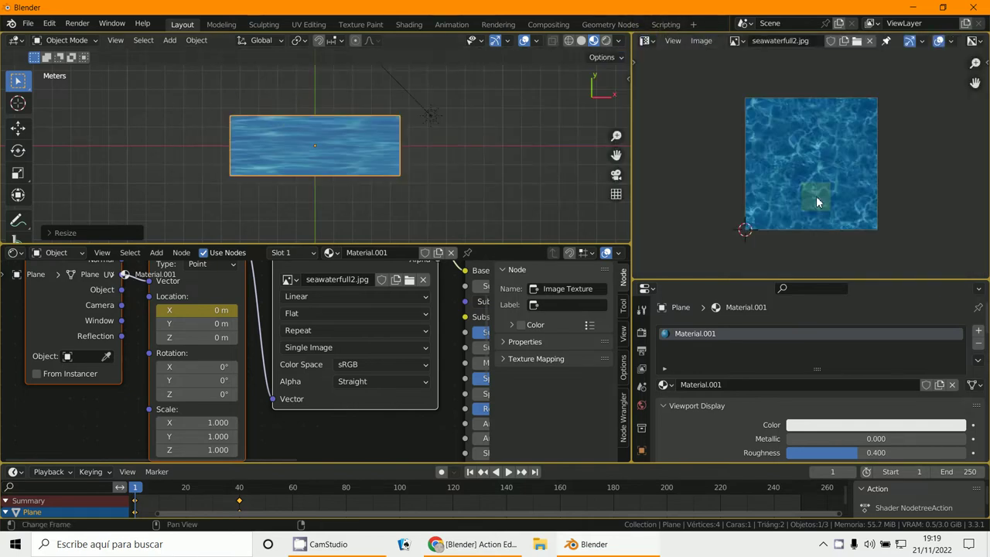
pyautogui.click(62, 39)
pyautogui.click(64, 54)
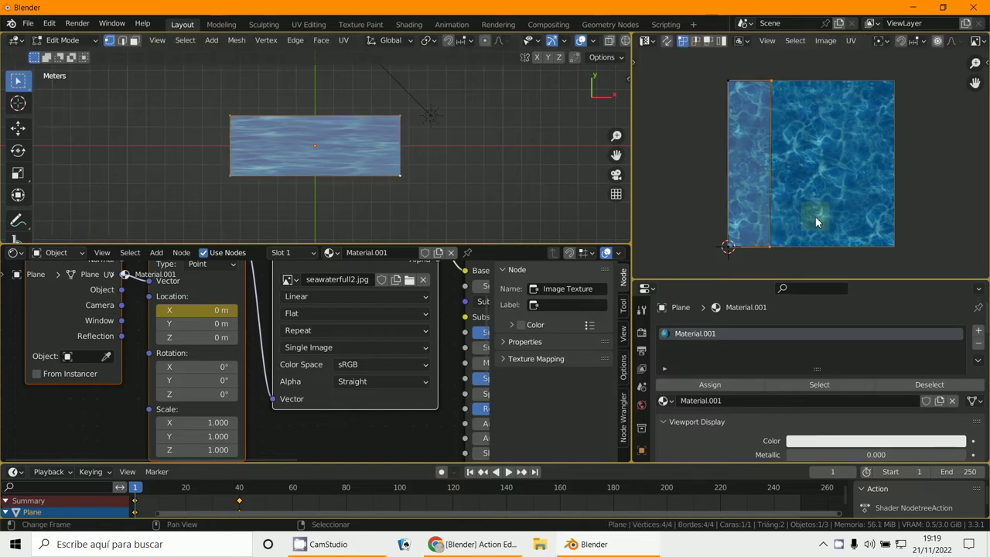
# - Move the whole UV island to the middle of the water image and rotate it to lie horizontally
pyautogui.press('a')
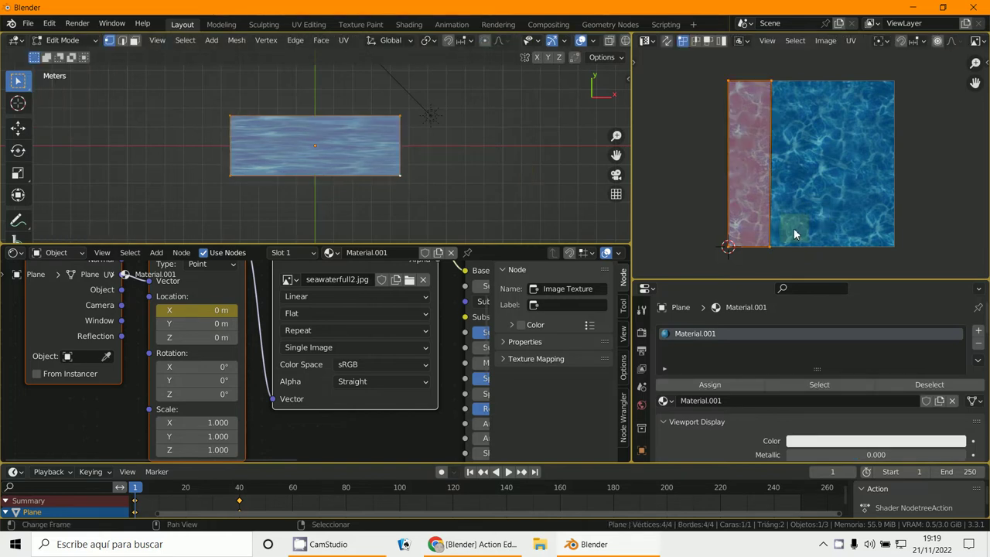
pyautogui.press('g')
pyautogui.click(851, 226)
pyautogui.press('r')
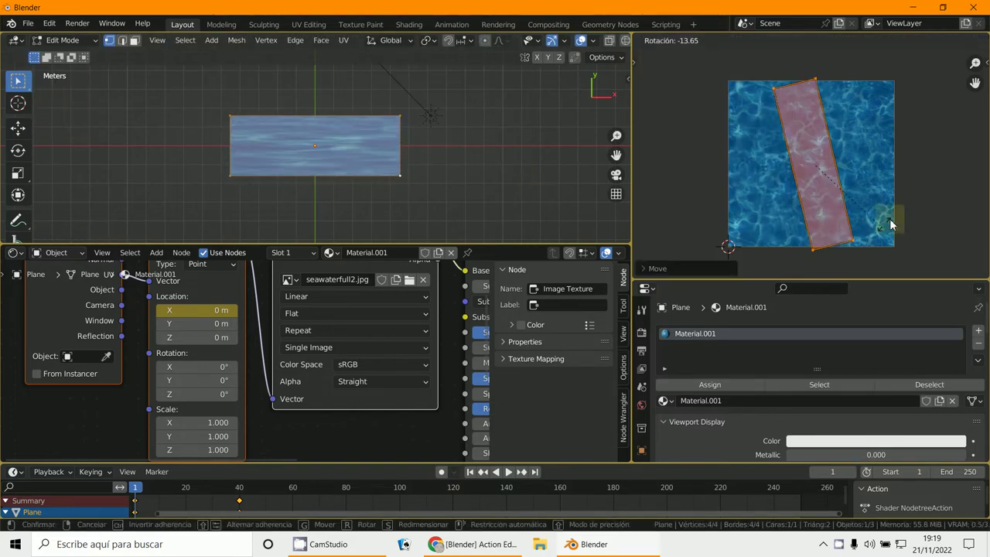
pyautogui.click(909, 104)
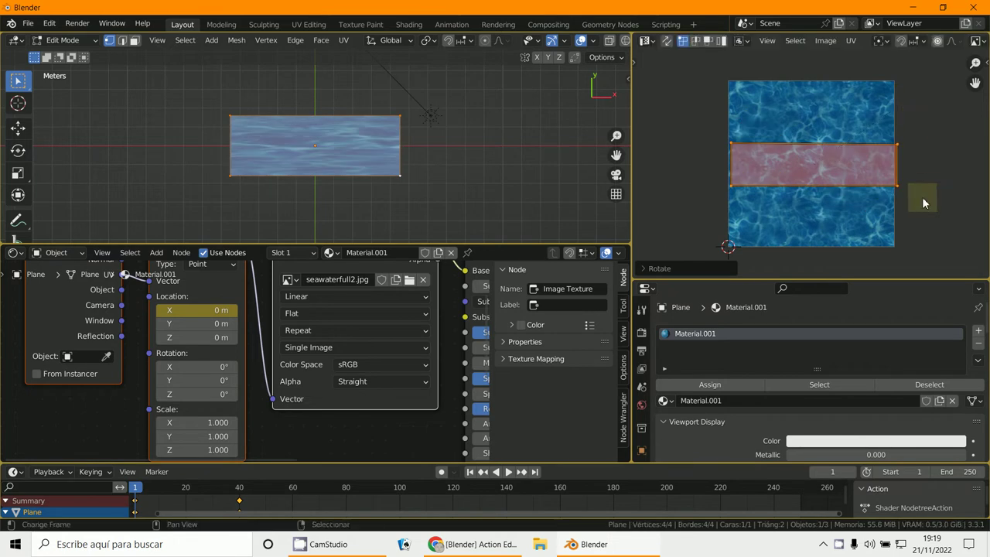
# - Stretch the UV island along Y until it covers nearly the full height of the water image
pyautogui.press('s')
pyautogui.press('y')
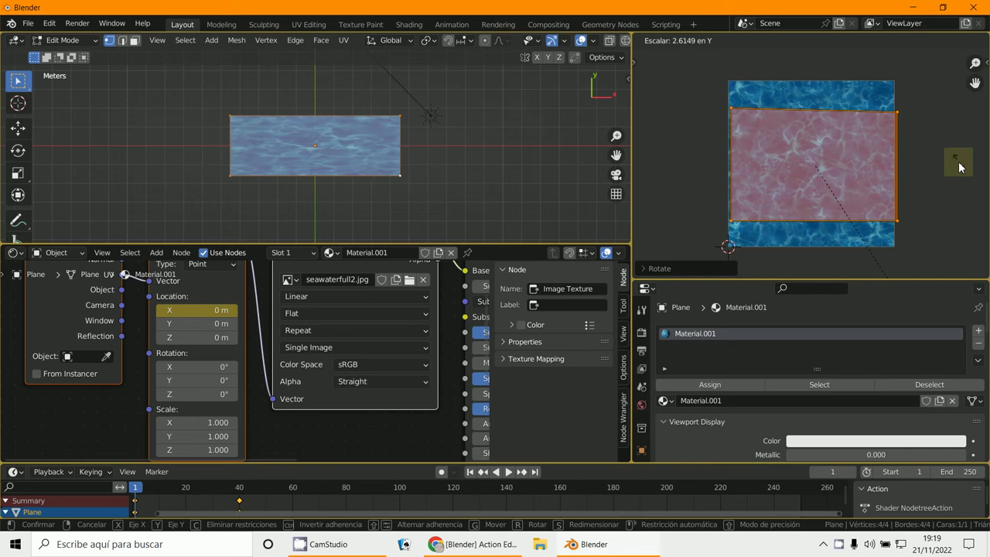
pyautogui.click(957, 264)
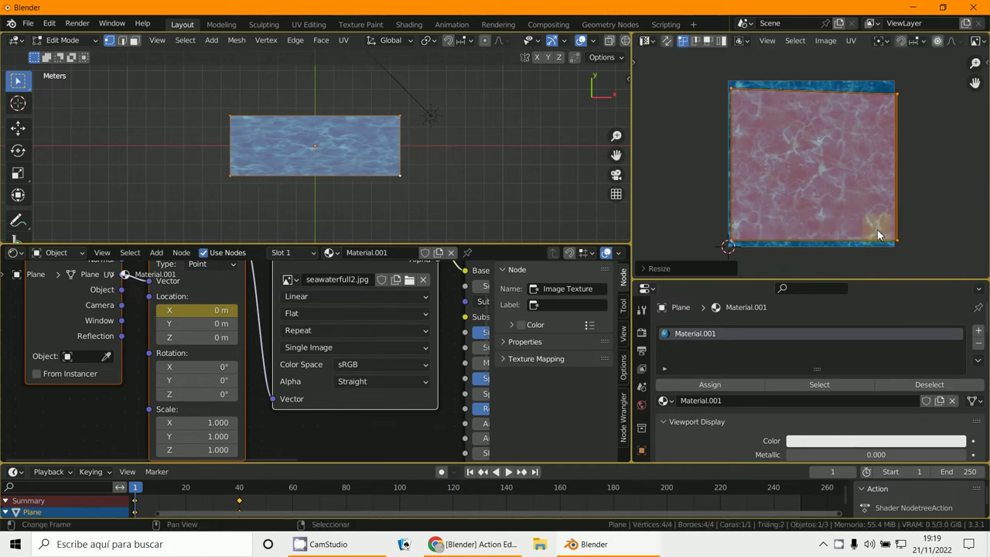
# - Move the four UV corner points one by one onto the matching corners of the water image
pyautogui.click(894, 97)
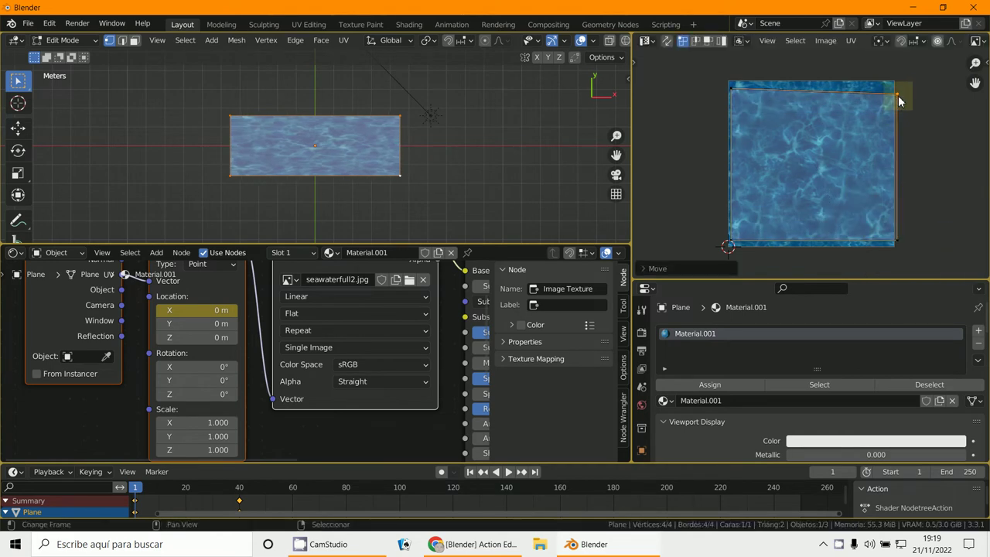
pyautogui.press('g')
pyautogui.click(894, 91)
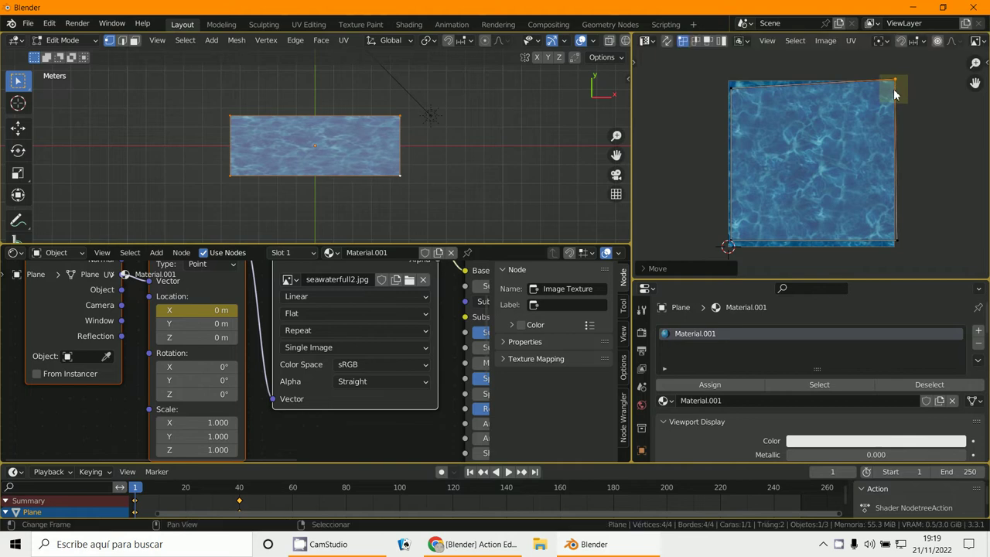
pyautogui.press('g')
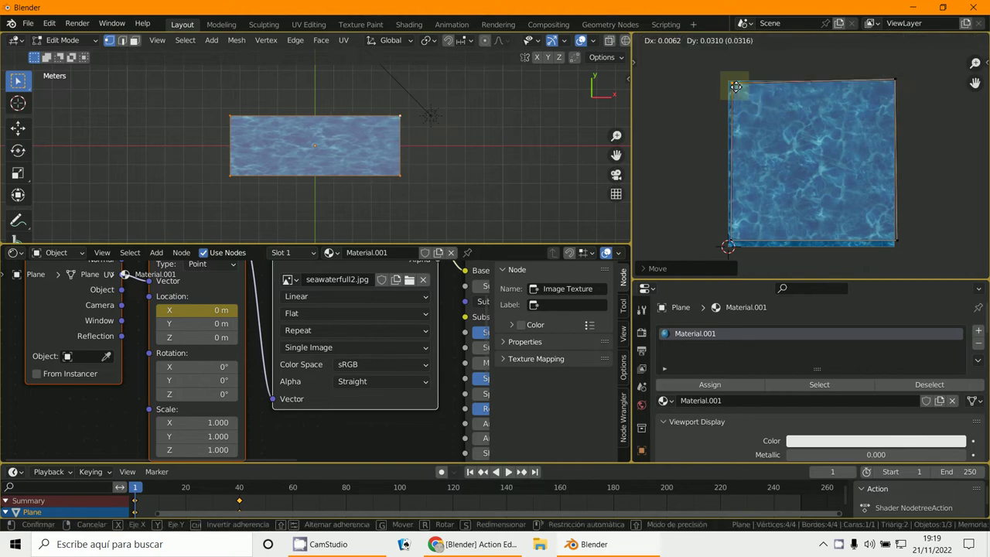
pyautogui.click(733, 86)
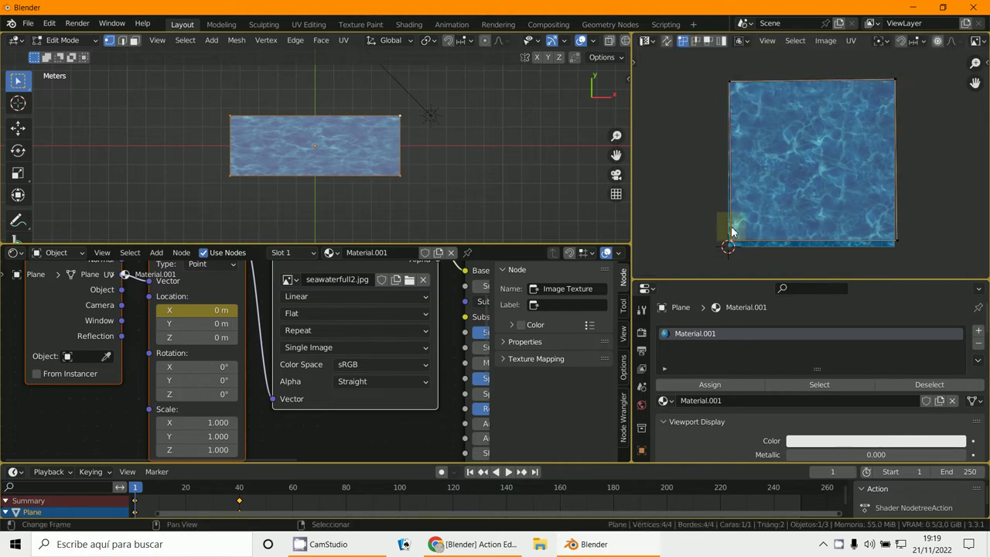
pyautogui.press('g')
pyautogui.rightClick(730, 235)
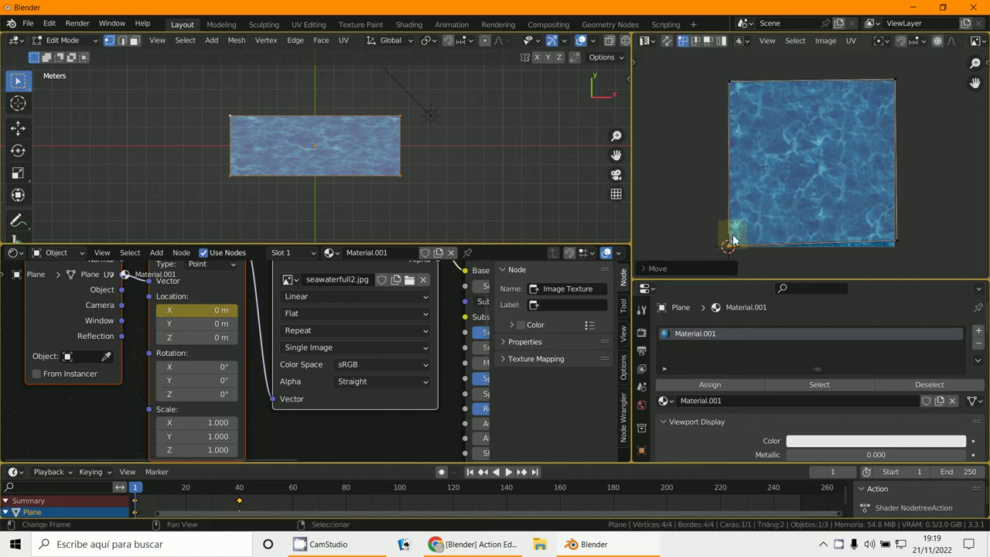
pyautogui.moveTo(894, 245); pyautogui.dragTo(895, 247)
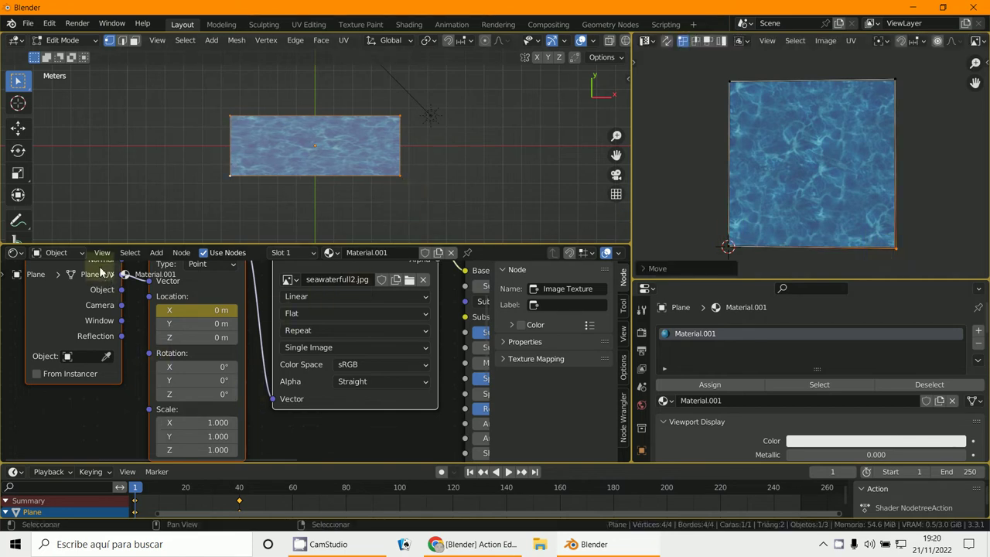
# - Return the plane to Object Mode and play the texture animation briefly, stopping at frame 9
pyautogui.click(54, 39)
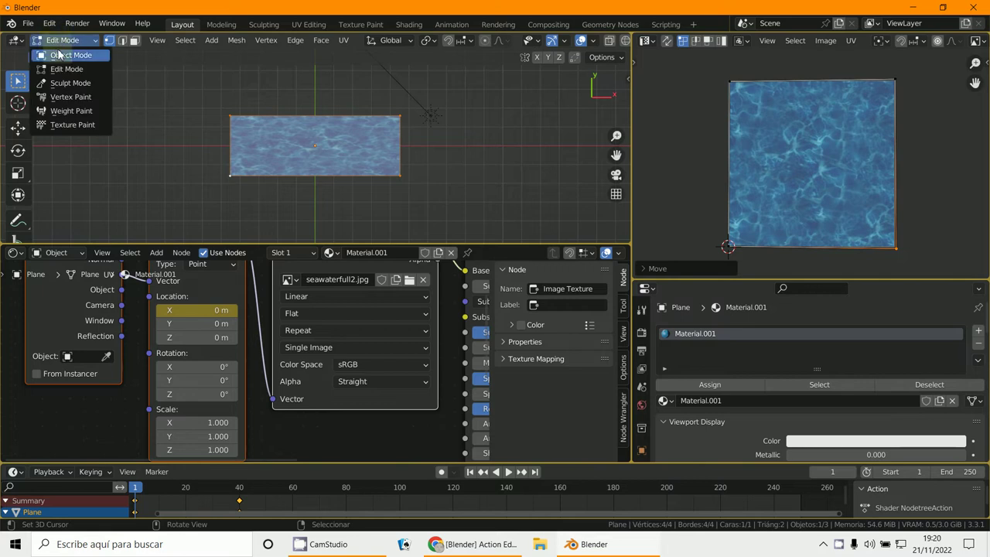
pyautogui.click(62, 55)
pyautogui.press('space')
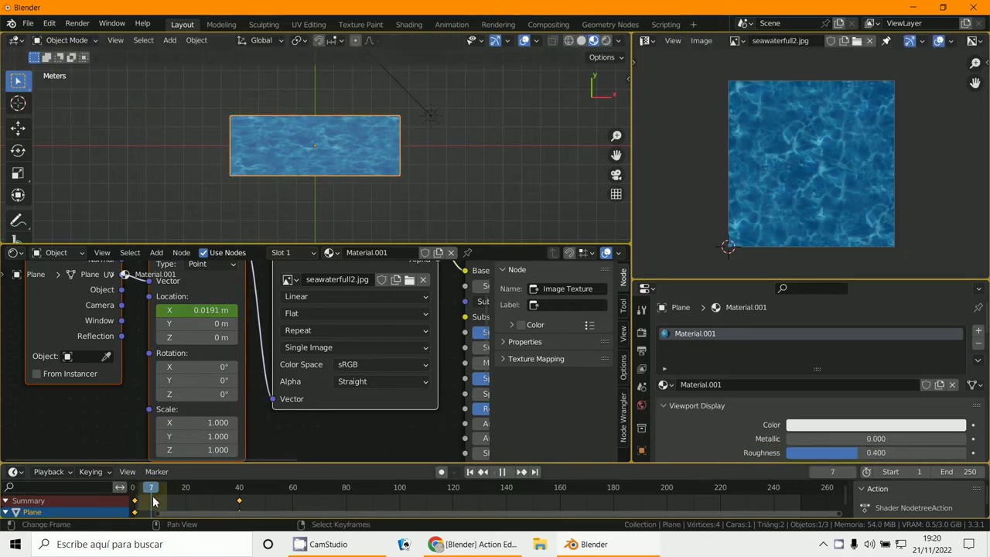
pyautogui.click(157, 501)
# - Rotate the plane a quarter turn and stretch it along X into a slightly wide, nearly square rectangle
pyautogui.press('r')
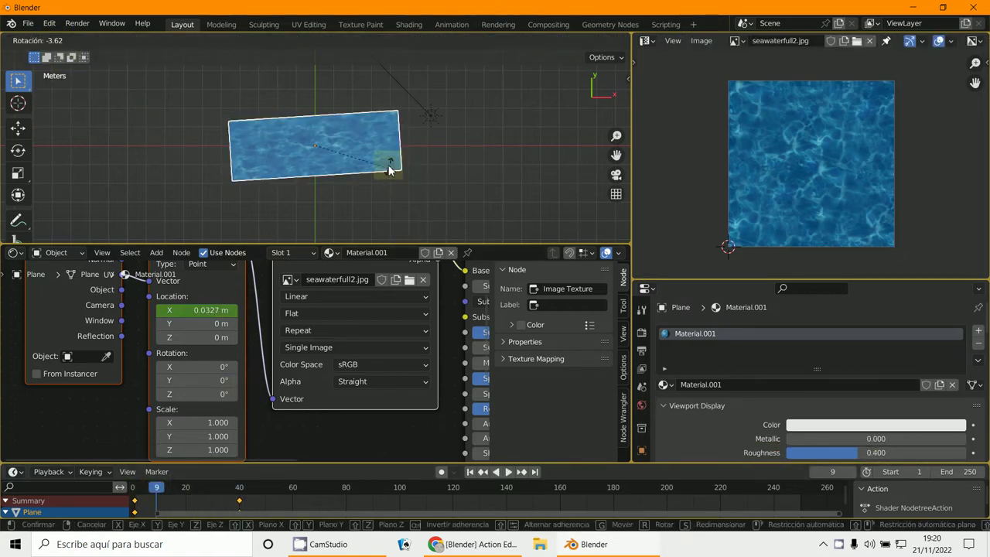
pyautogui.click(345, 78)
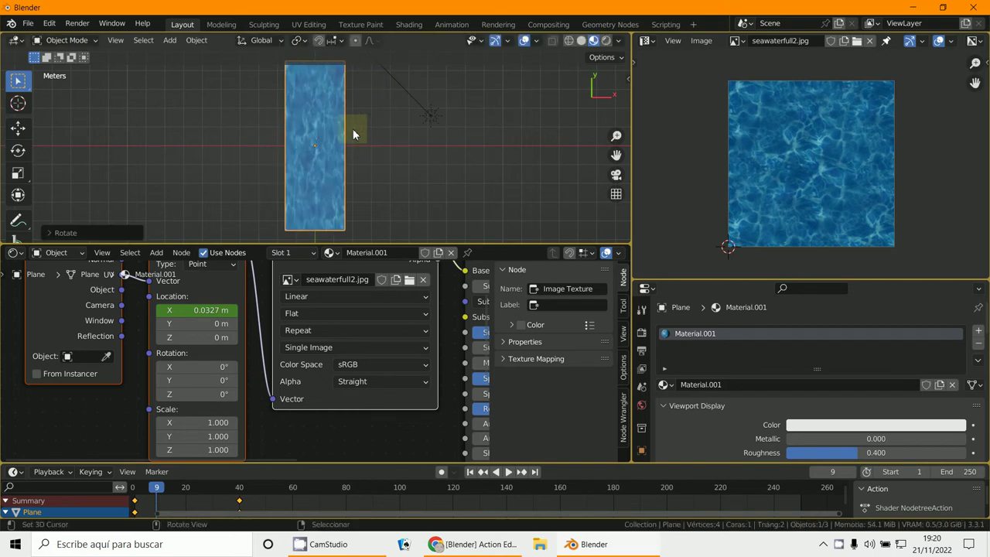
pyautogui.press('s')
pyautogui.press('x')
pyautogui.click(459, 147)
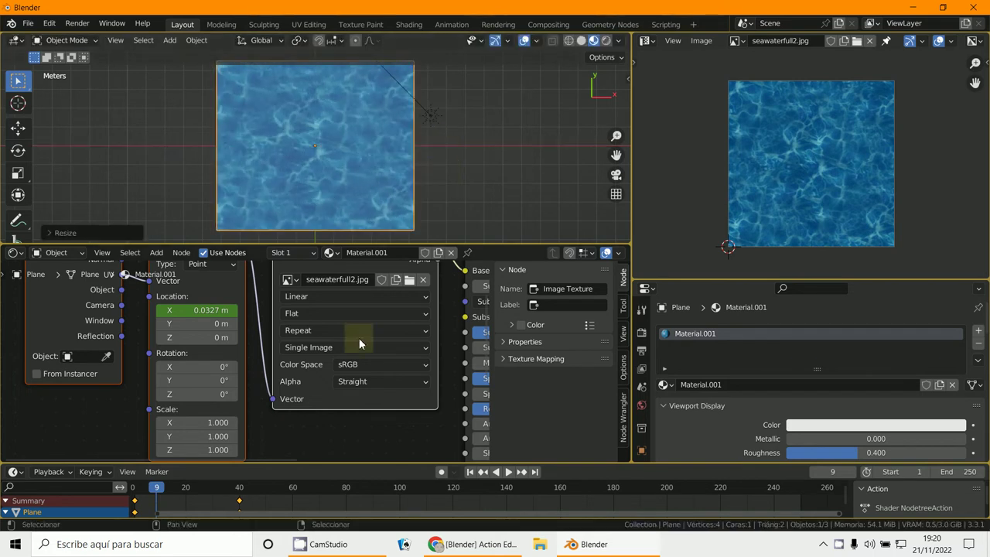
# - Play the water animation from the first frame to check its motion, stopping at frame 50
pyautogui.hotkey('shift', 'Left')
pyautogui.press('space')
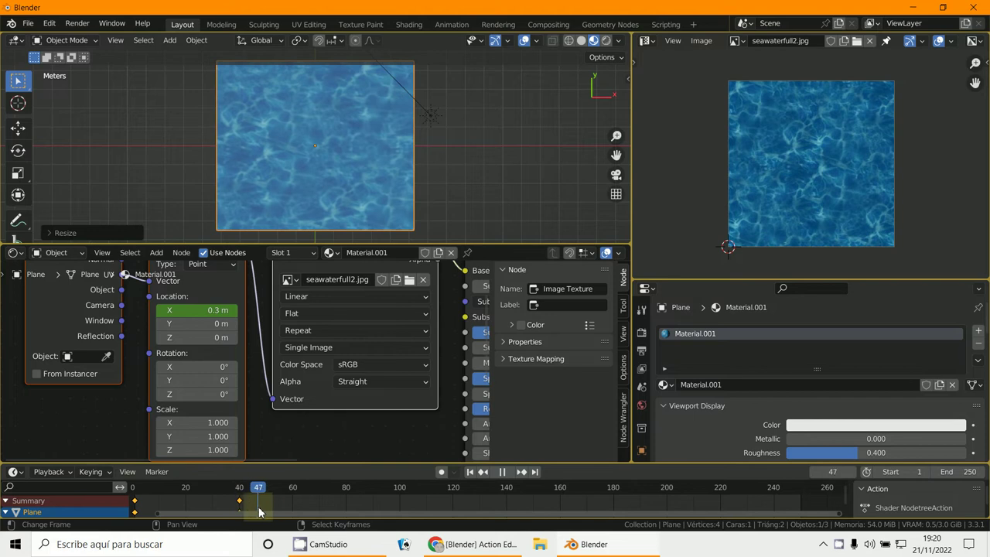
pyautogui.scroll(-4, 450, 197)
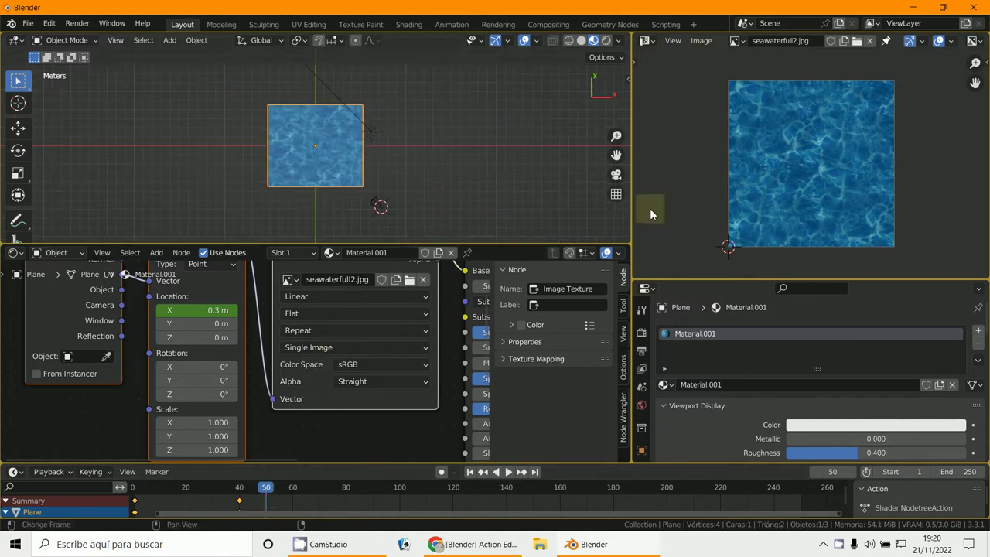
# - Change the image view to a Dope Sheet, widen its area and return the animation to frame 1
pyautogui.click(655, 45)
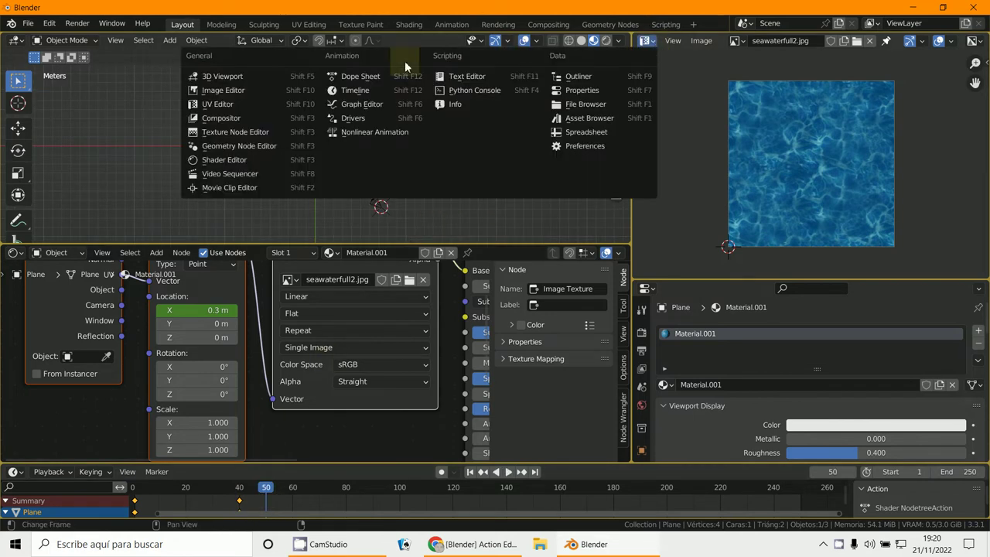
pyautogui.click(357, 74)
pyautogui.moveTo(632, 200); pyautogui.dragTo(339, 199)
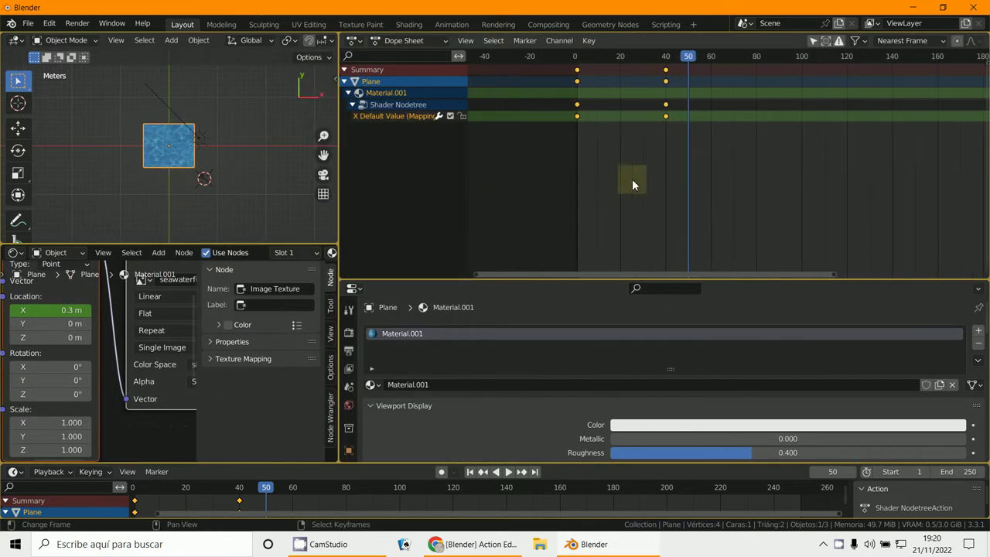
pyautogui.scroll(2, 635, 155)
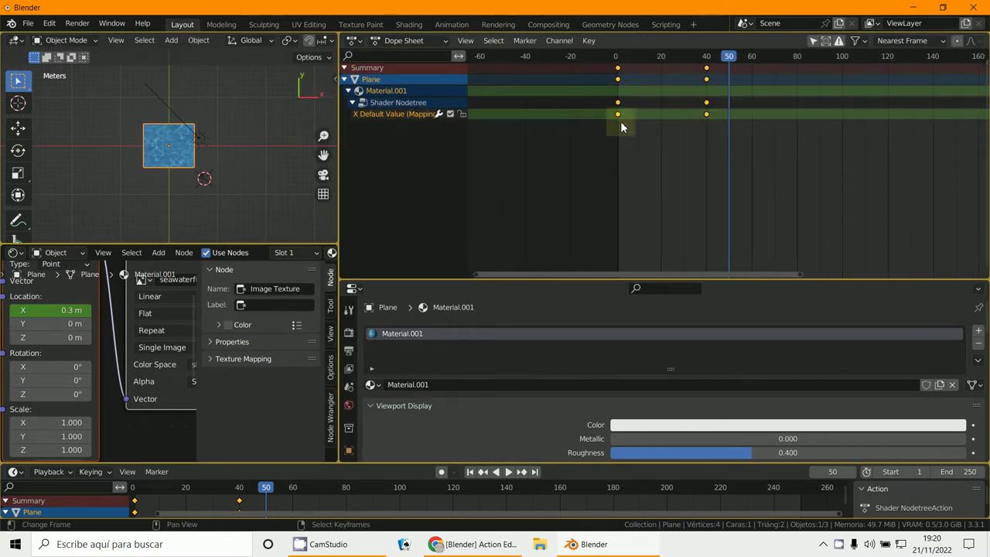
pyautogui.moveTo(339, 216); pyautogui.dragTo(484, 232)
pyautogui.moveTo(305, 487); pyautogui.dragTo(136, 513)
# - Try baking the plane's action from frame 1 to 40 with a frame step of 1, and undo the bake
pyautogui.click(194, 40)
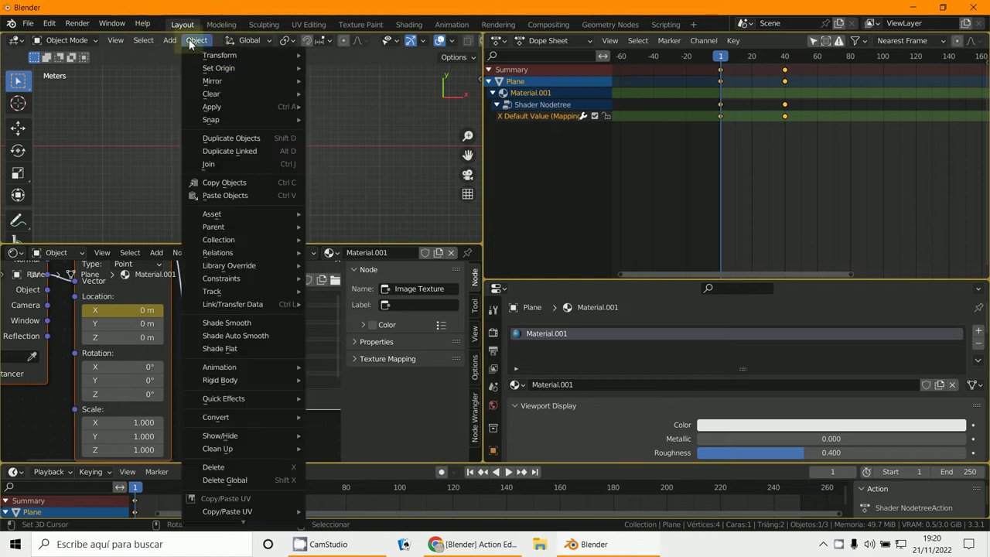
pyautogui.moveTo(252, 365)
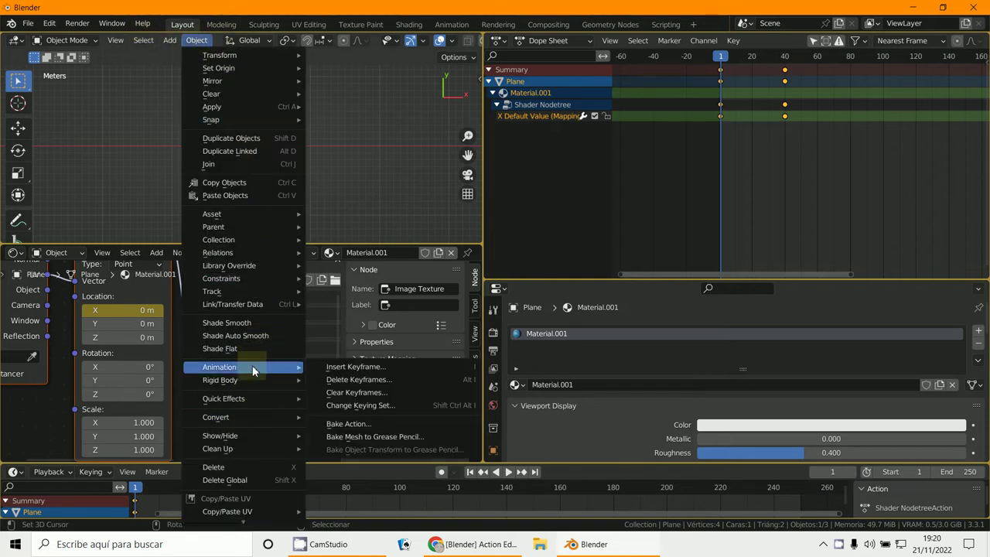
pyautogui.click(367, 425)
pyautogui.moveTo(375, 321); pyautogui.dragTo(324, 102)
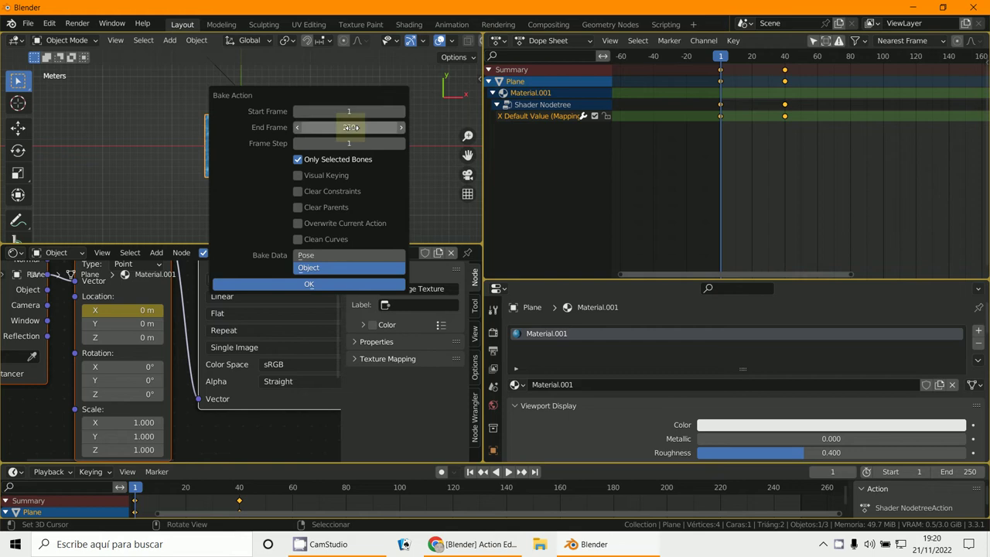
pyautogui.click(352, 127)
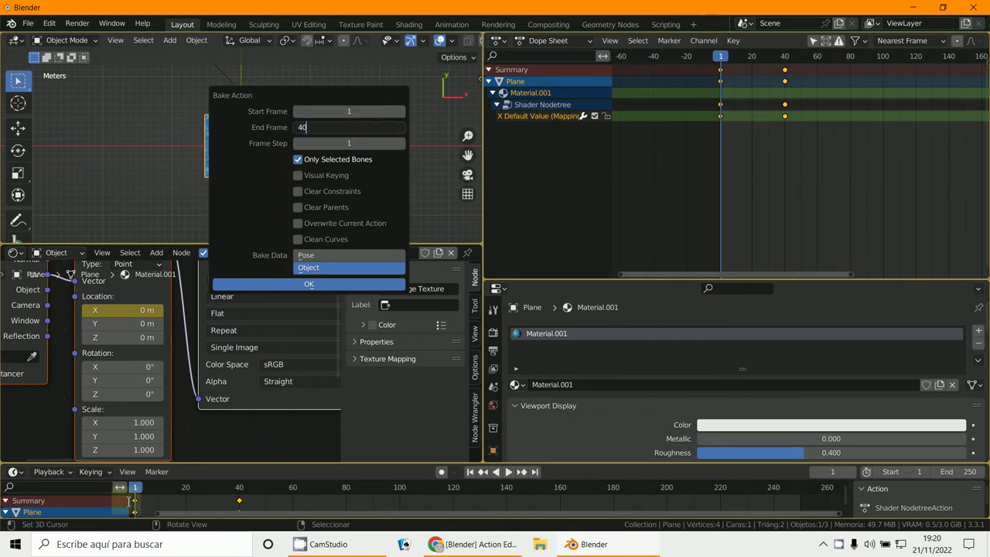
pyautogui.click(278, 166)
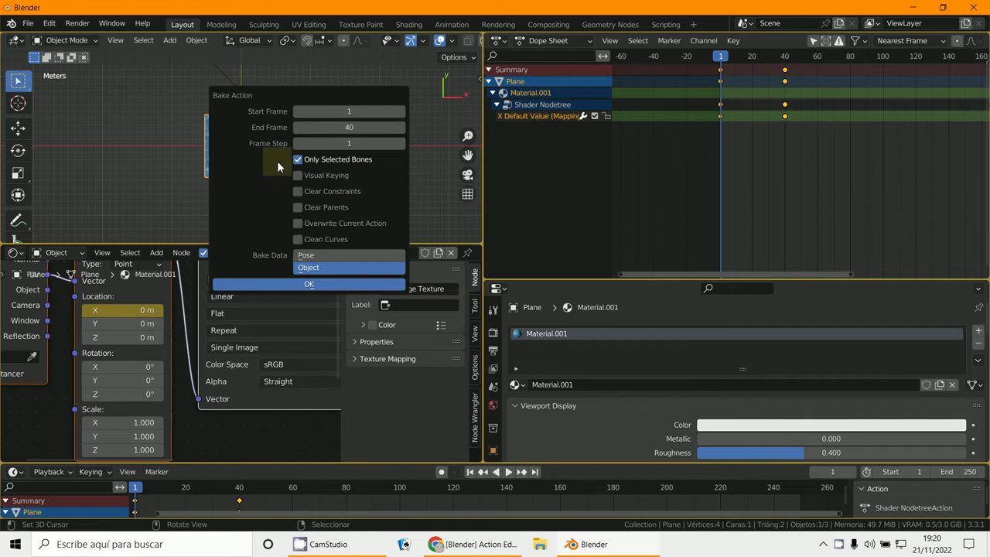
pyautogui.click(321, 284)
pyautogui.scroll(2, 739, 161)
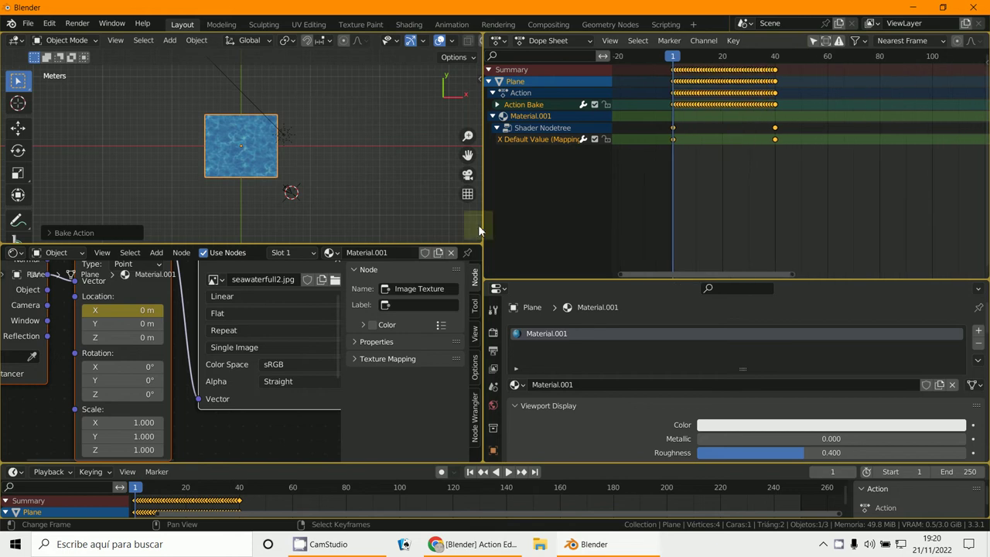
pyautogui.hotkey('ctrl', 'z')
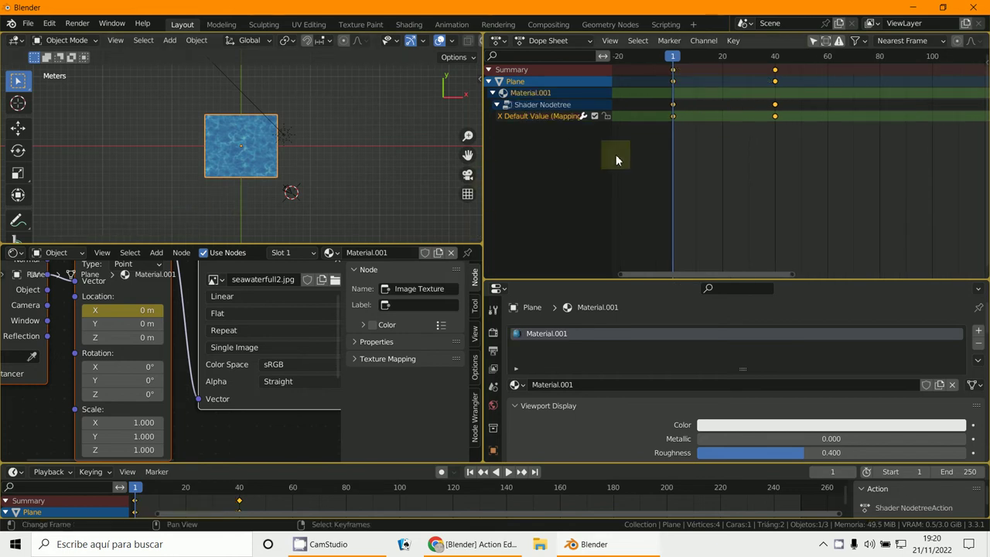
# - Bake the plane's action from frame 1 to 40 with a frame step of 2, using object data
pyautogui.click(196, 42)
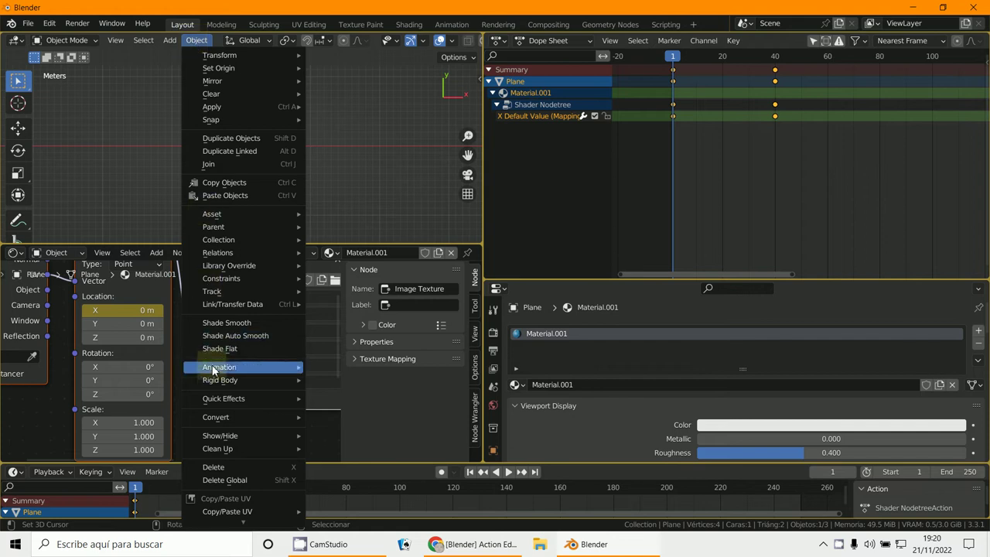
pyautogui.moveTo(228, 372)
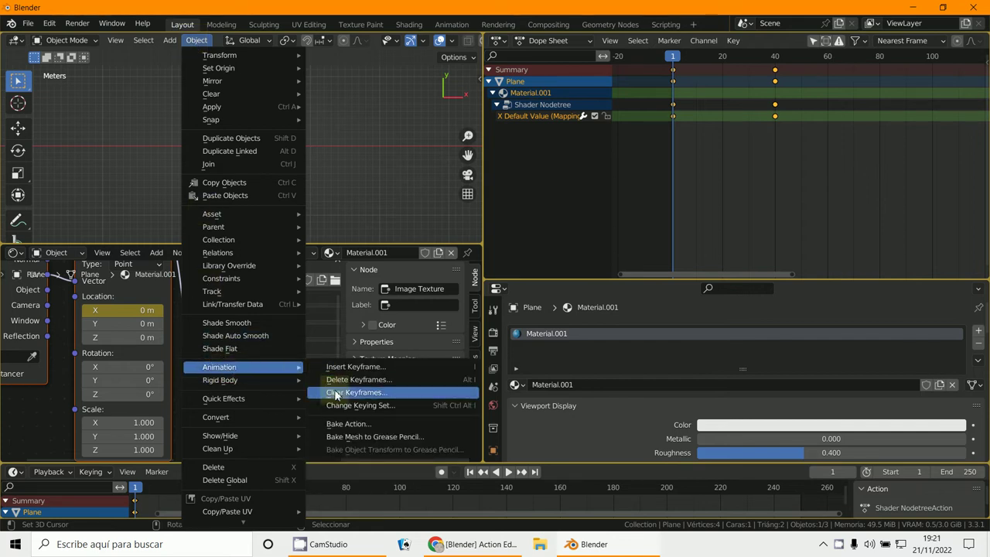
pyautogui.click(344, 424)
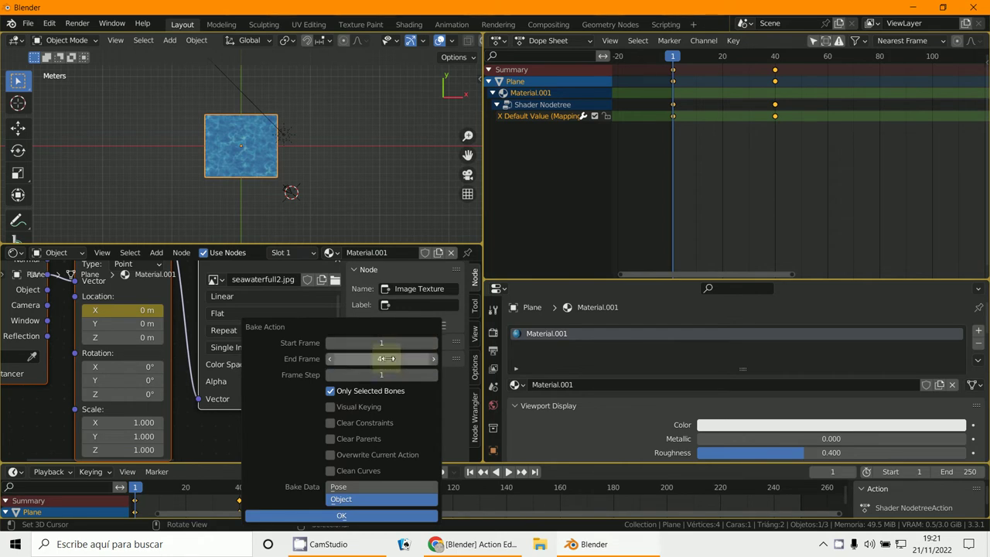
pyautogui.press('Return')
pyautogui.moveTo(341, 332); pyautogui.dragTo(288, 81)
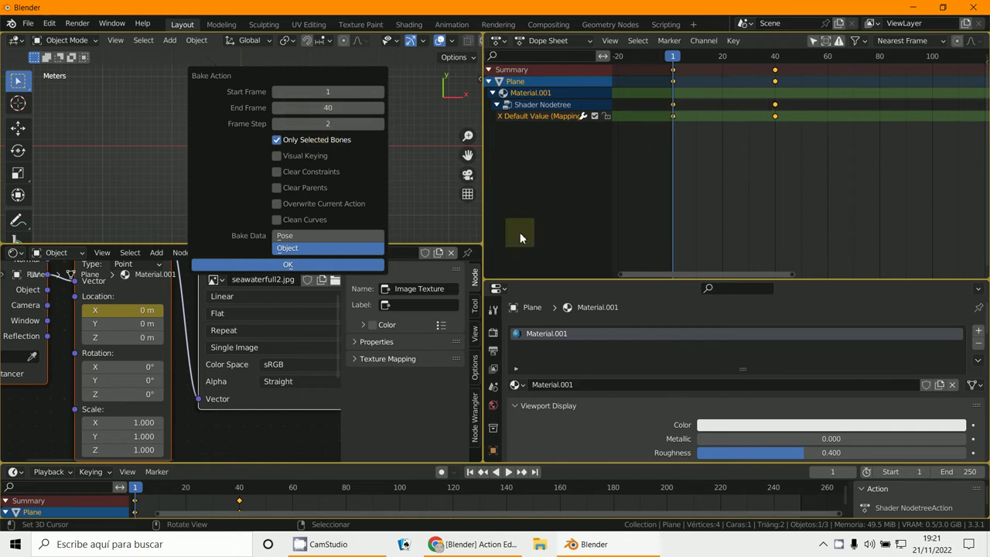
pyautogui.click(312, 264)
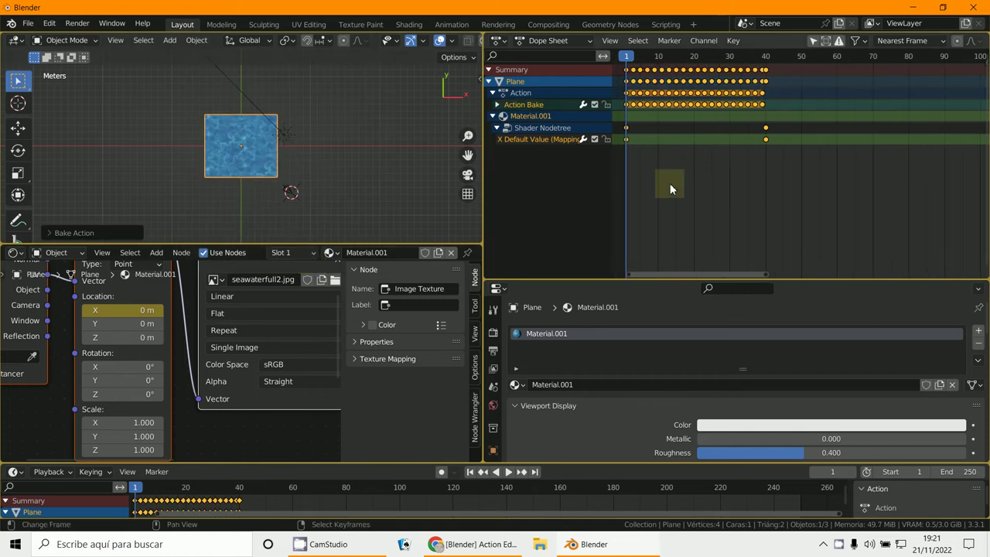
pyautogui.scroll(2, 670, 183)
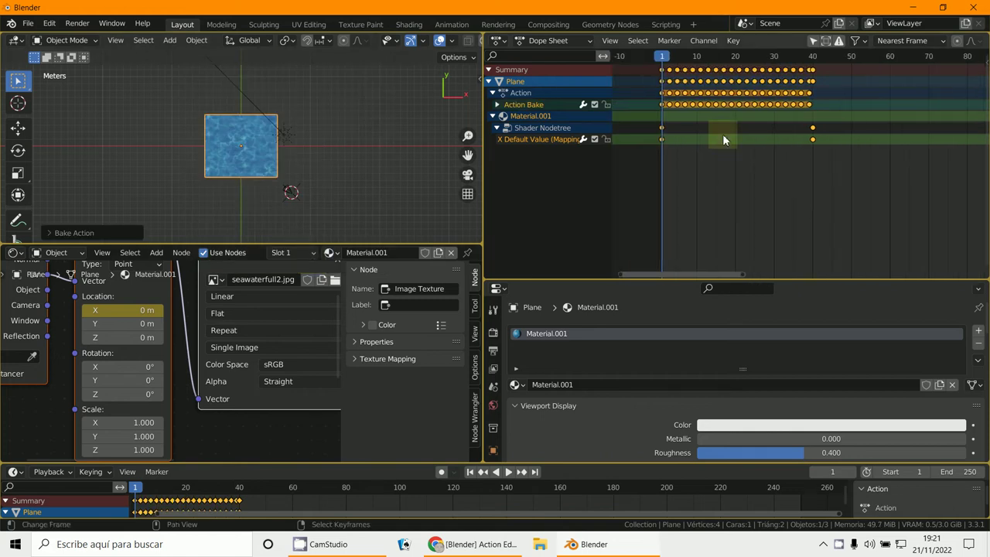
# - Switch the Dope Sheet to the Action Editor and expand the Action Bake group to show its channels
pyautogui.click(506, 140)
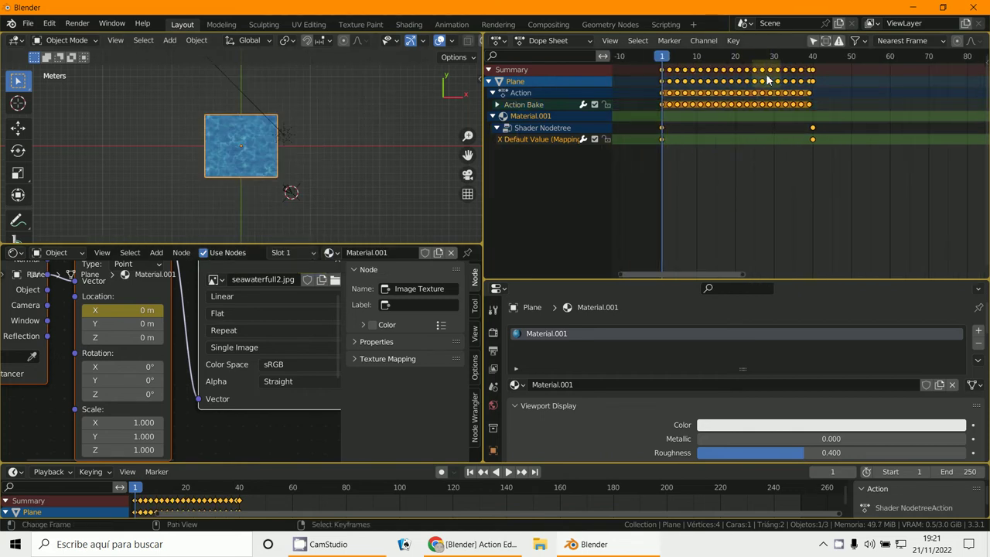
pyautogui.click(553, 41)
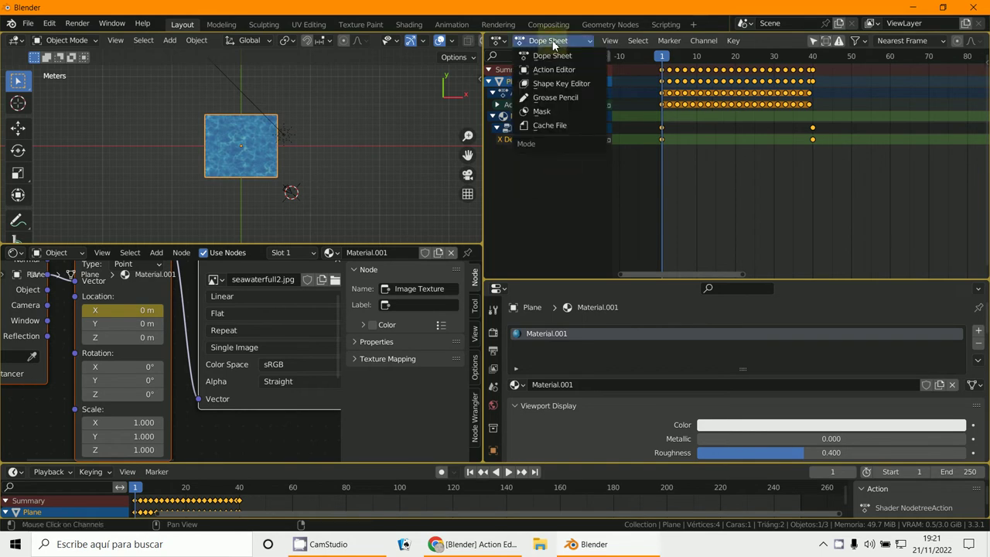
pyautogui.click(553, 69)
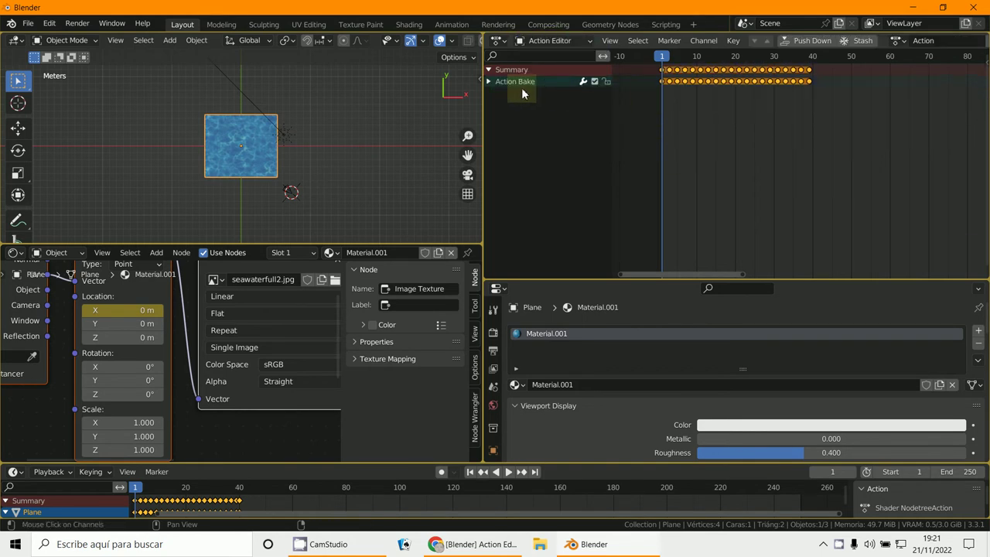
pyautogui.click(488, 81)
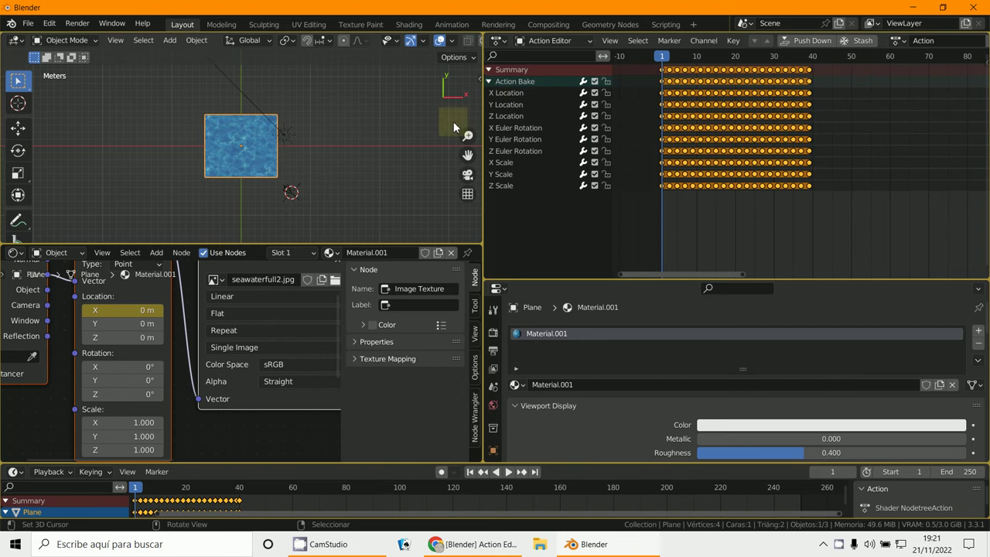
# - Widen the Action Editor and delete the baked Y Location and Z Location channels from the Action Bake group
pyautogui.moveTo(480, 137); pyautogui.dragTo(382, 137)
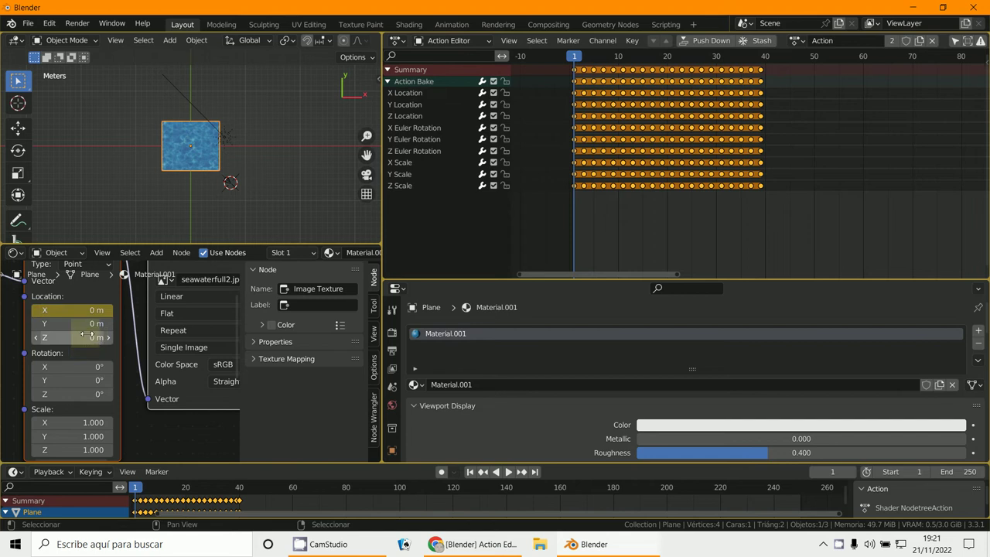
pyautogui.click(412, 93)
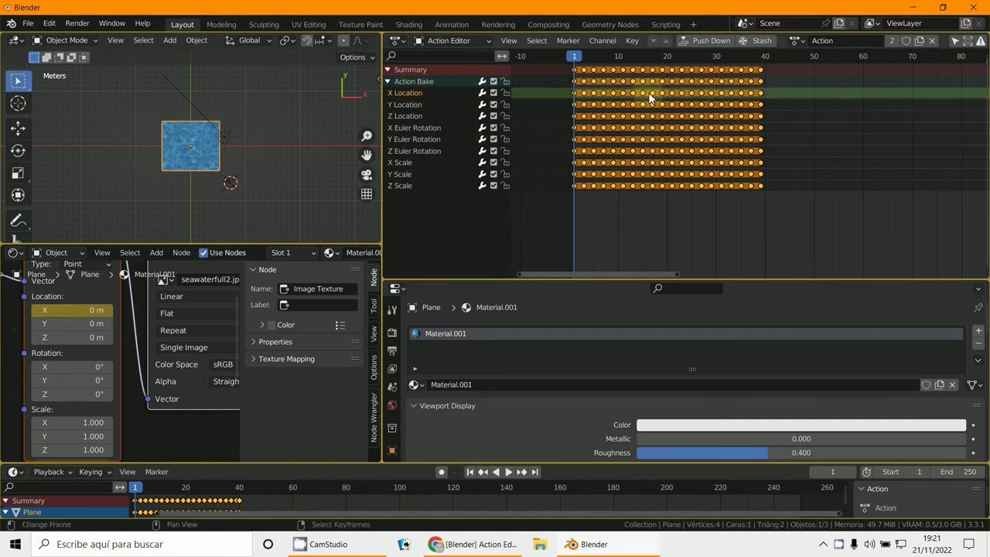
pyautogui.click(407, 105)
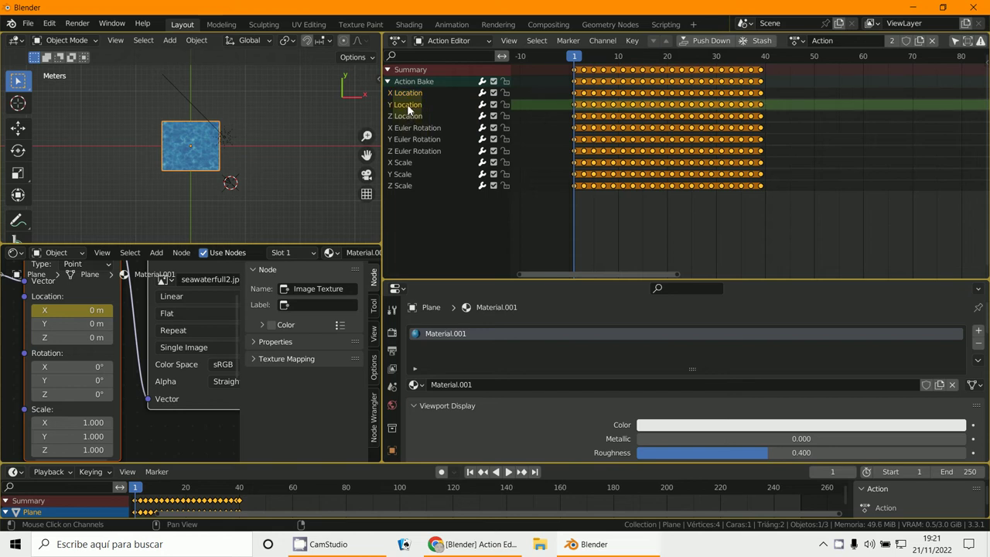
pyautogui.press('Delete')
pyautogui.click(407, 104)
pyautogui.press('Delete')
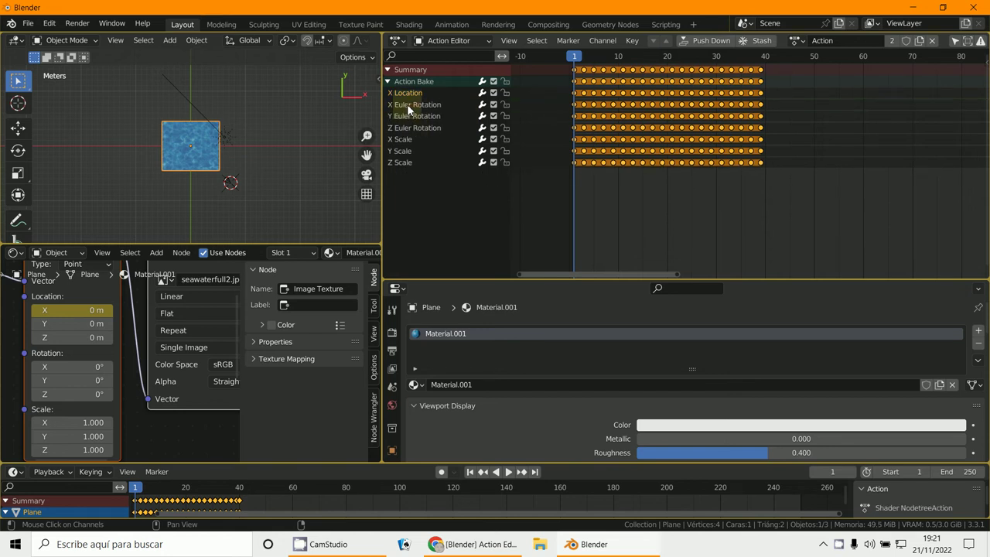
# - Delete the X, Y and Z Euler Rotation channels from the Action Bake group
pyautogui.click(407, 104)
pyautogui.press('Delete')
pyautogui.click(407, 103)
pyautogui.press('Delete')
pyautogui.click(406, 103)
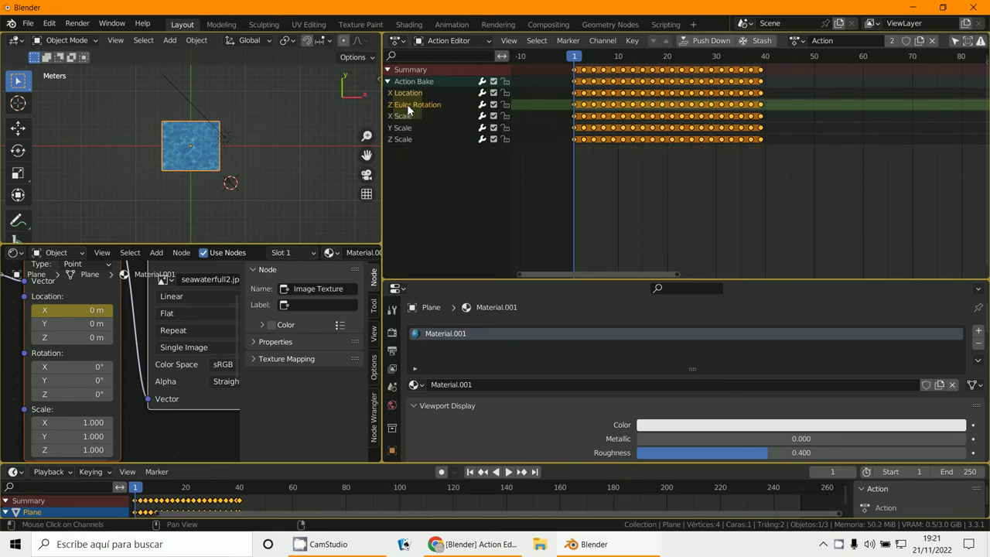
pyautogui.press('Delete')
# - Delete the X, Y and Z Scale channels from the Action Bake group, keeping only X Location
pyautogui.click(407, 108)
pyautogui.press('Delete')
pyautogui.click(407, 108)
pyautogui.press('Delete')
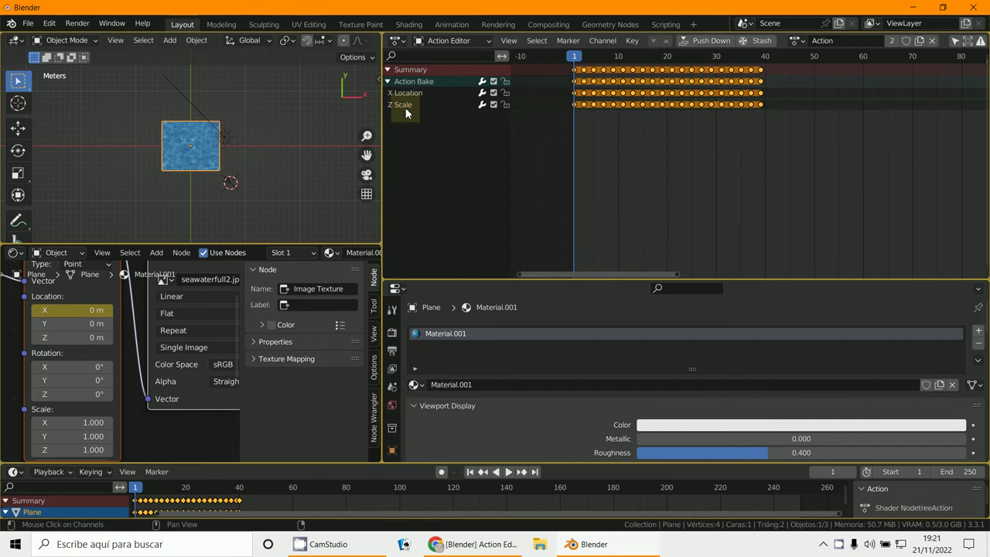
pyautogui.click(407, 108)
pyautogui.press('Delete')
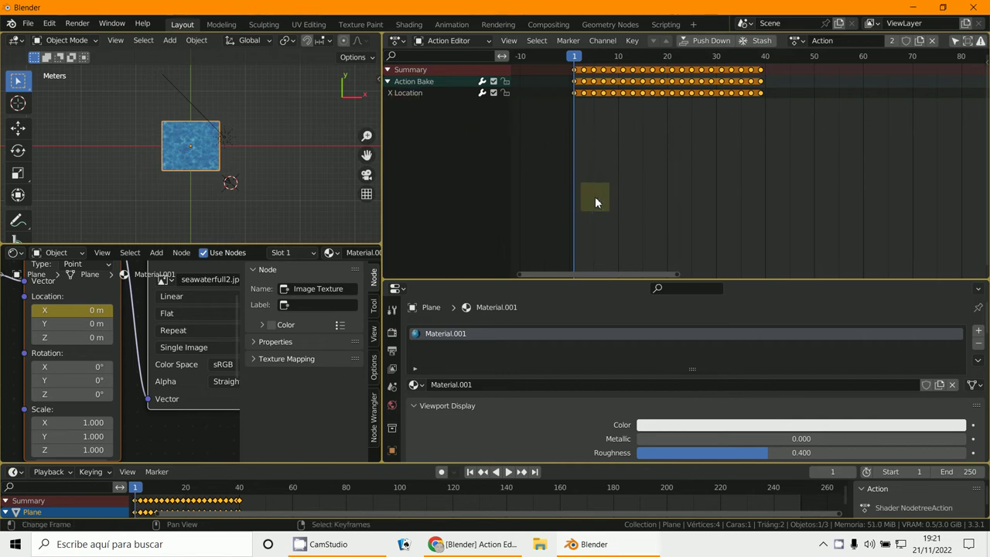
# - Play the water texture animation from frame 1 and stop it at frame 39
pyautogui.moveTo(593, 198); pyautogui.dragTo(641, 209, button='middle')
pyautogui.scroll(1, 641, 207)
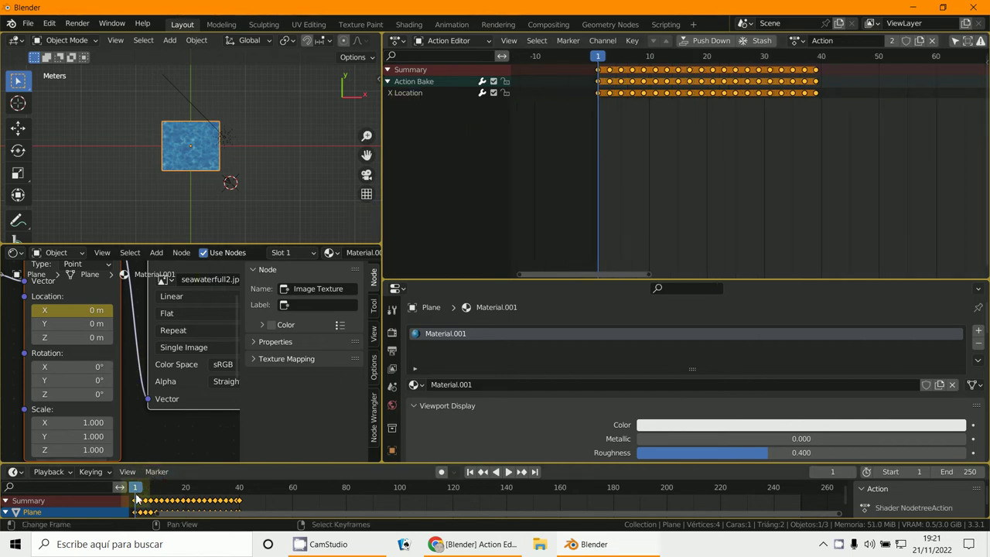
pyautogui.press('space')
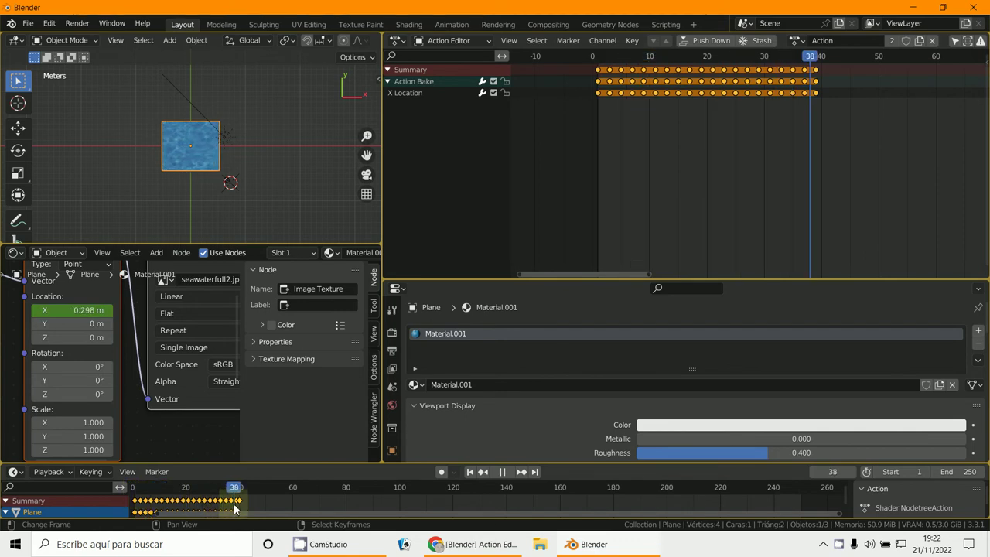
pyautogui.press('space')
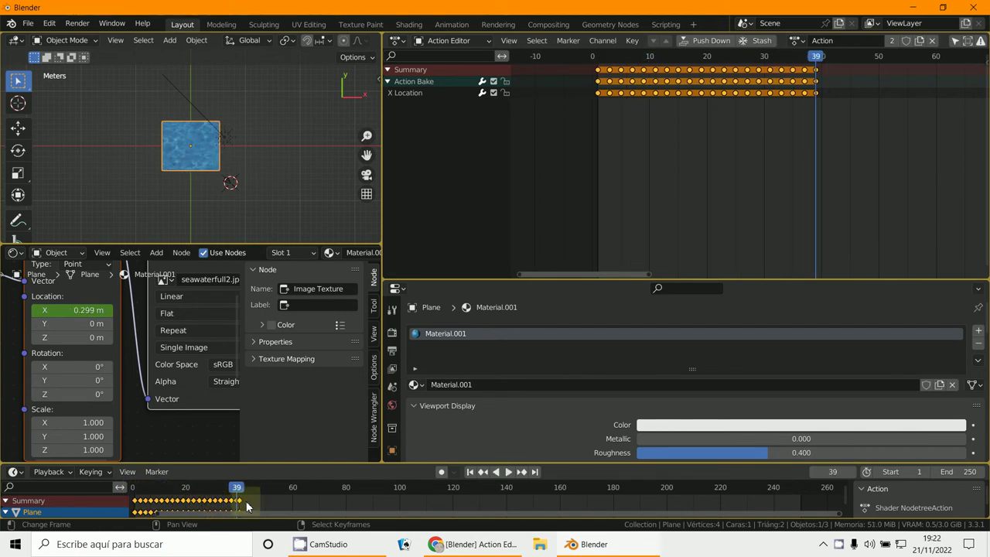
# - Switch the Action Editor to the Graph Editor and set the X Default Value curve's frame 40 keyframe to Linear interpolation
pyautogui.click(397, 40)
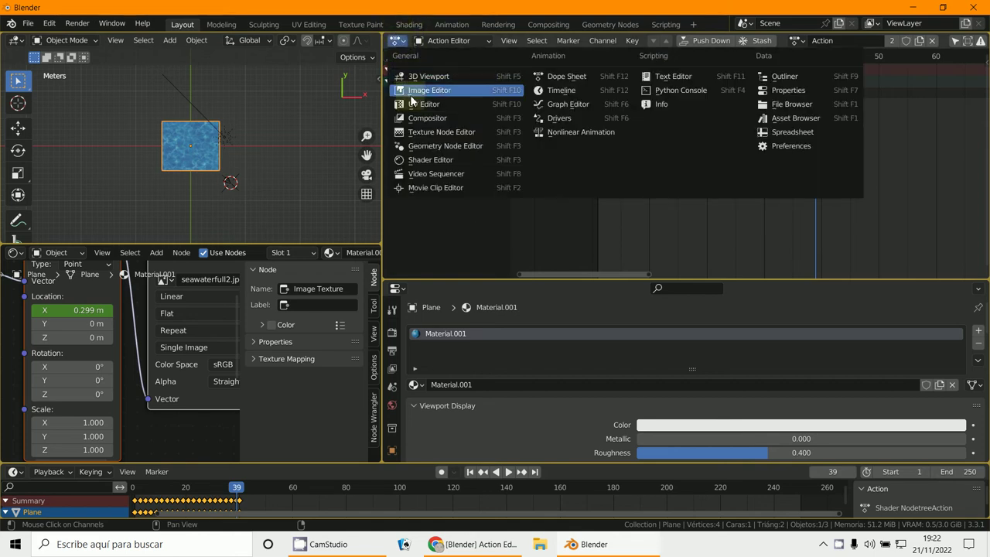
pyautogui.click(560, 104)
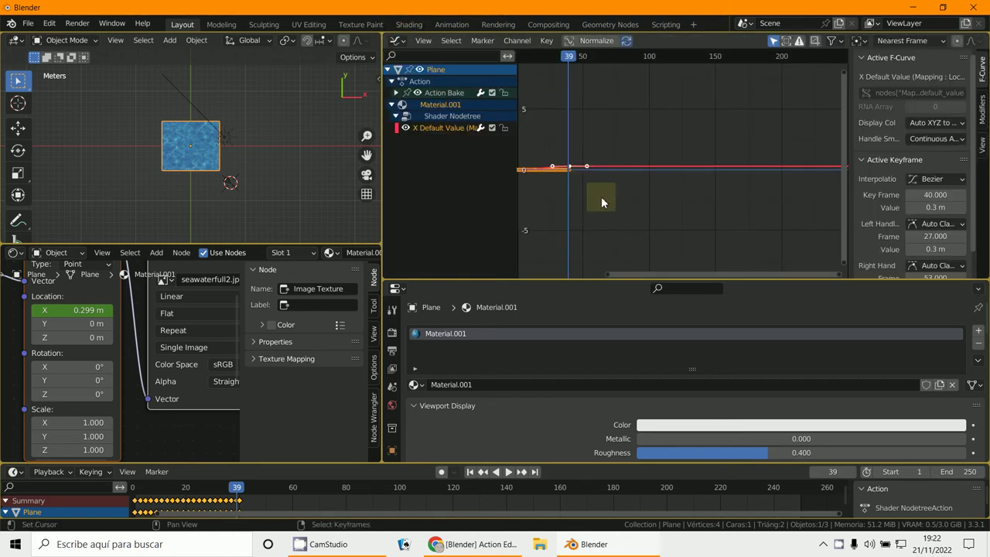
pyautogui.keyDown('ctrl'); pyautogui.moveTo(629, 209); pyautogui.dragTo(685, 121, button='middle'); pyautogui.keyUp('ctrl')
pyautogui.press('Home')
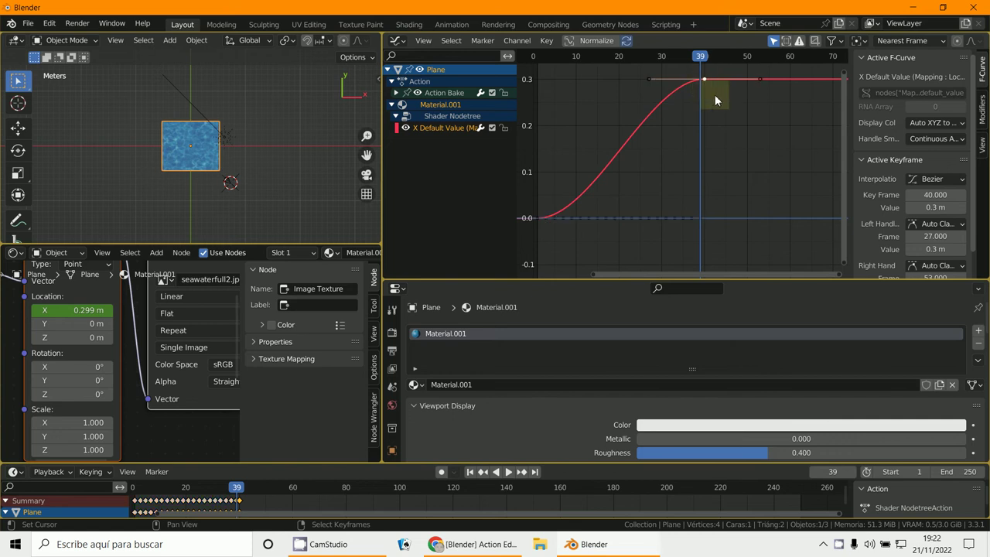
pyautogui.click(932, 179)
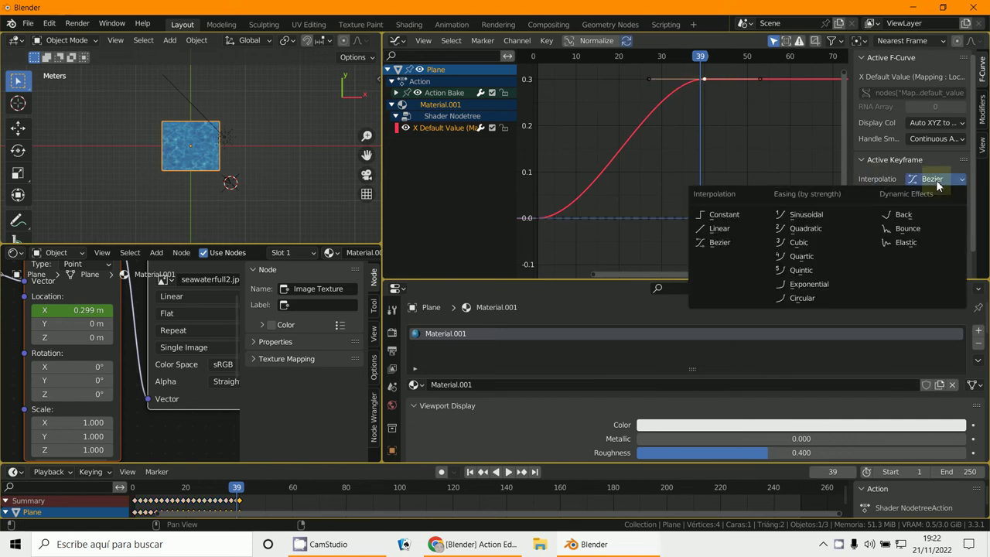
pyautogui.click(719, 228)
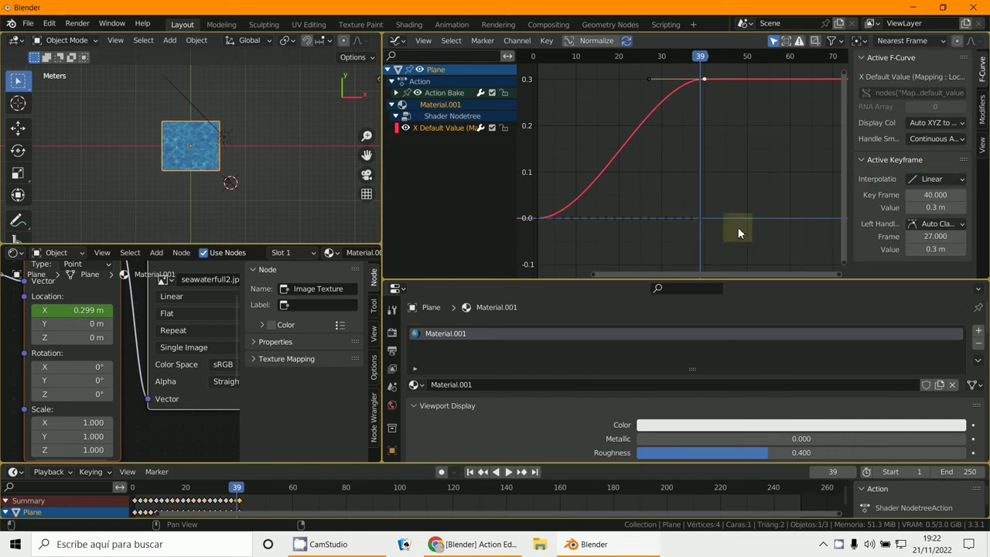
# - Try to select the X Default Value curve's keyframe at frame 1, separately from the overlapping baked X Location curve
pyautogui.click(537, 225)
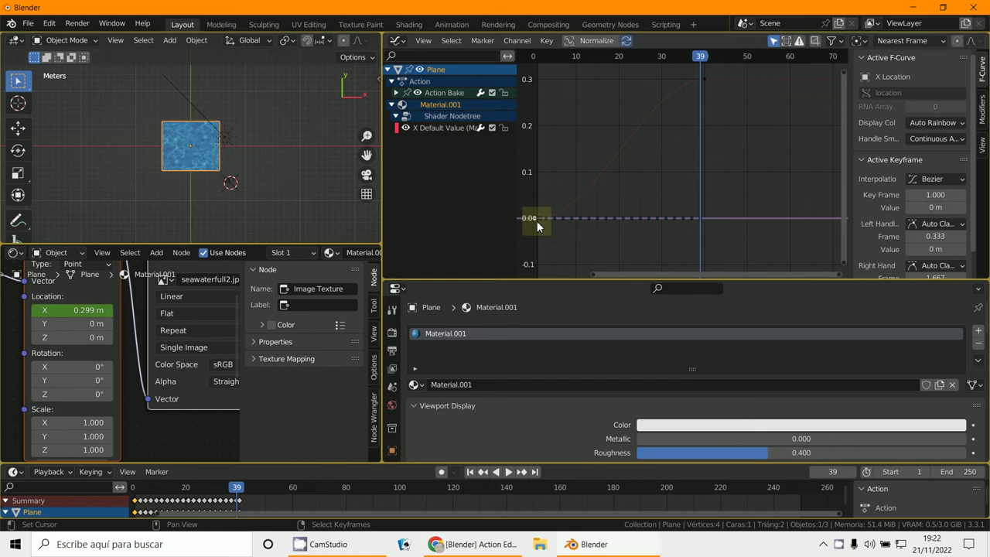
pyautogui.click(407, 130)
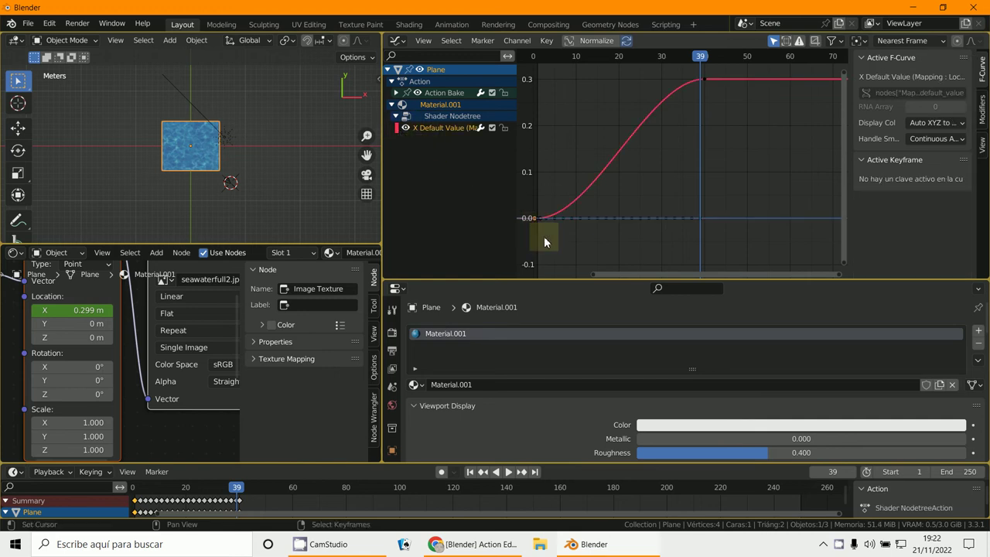
pyautogui.moveTo(585, 235); pyautogui.dragTo(651, 223, button='middle')
pyautogui.scroll(1, 650, 223)
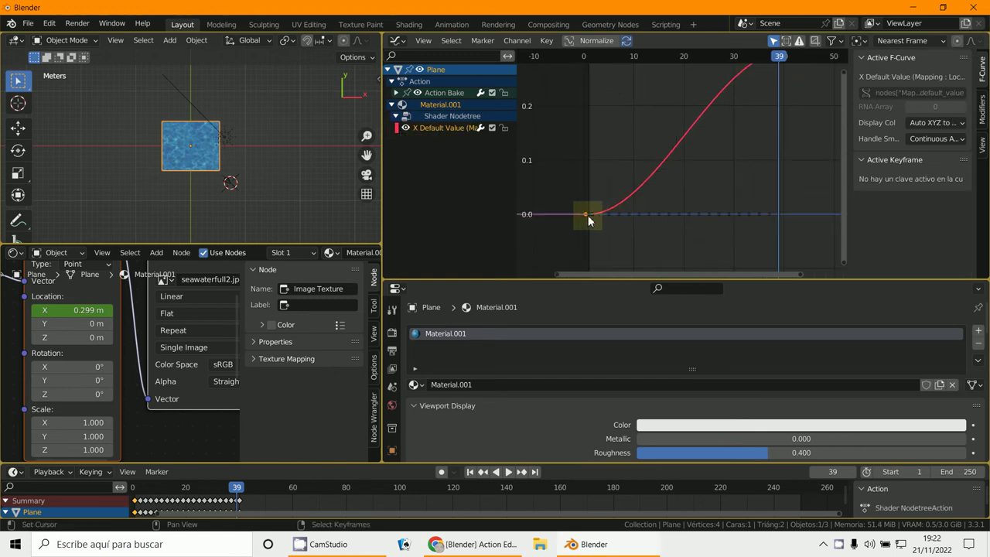
pyautogui.click(590, 216)
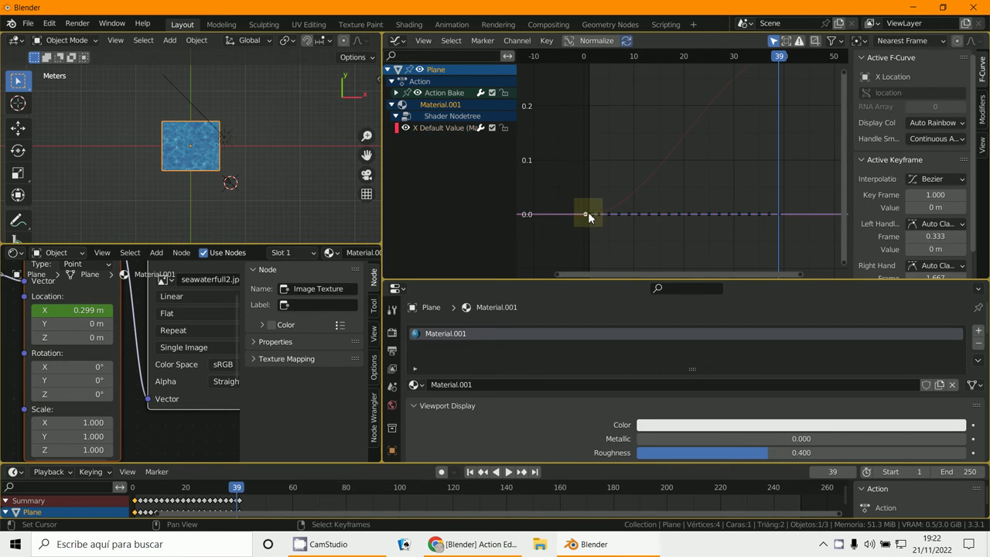
pyautogui.scroll(-3, 614, 207)
pyautogui.click(735, 105)
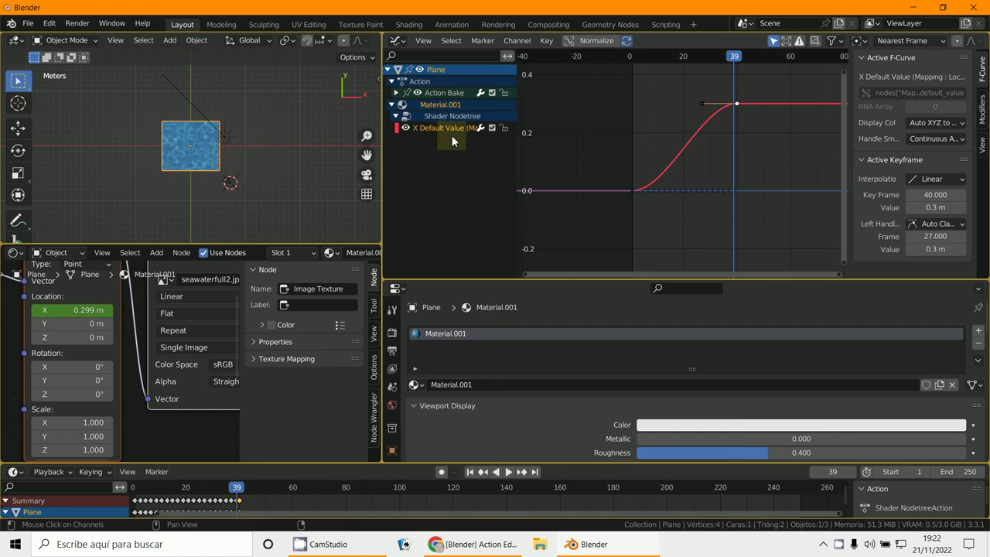
pyautogui.click(394, 93)
pyautogui.click(394, 93)
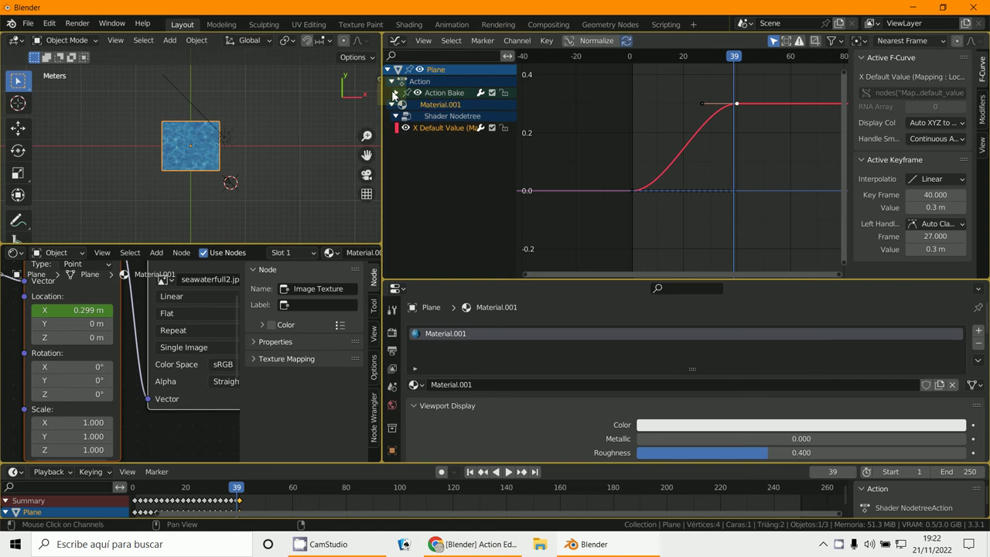
pyautogui.click(394, 93)
pyautogui.click(394, 93)
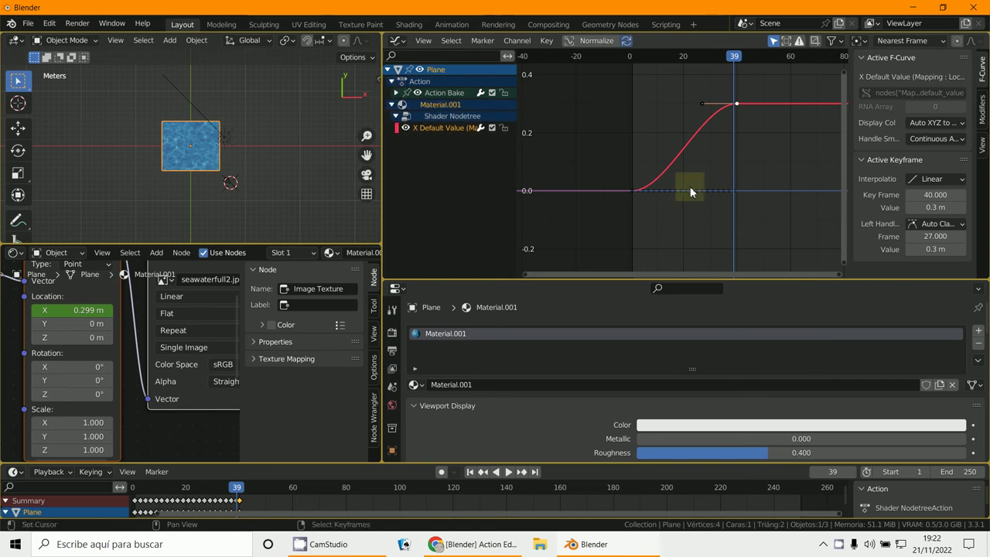
# - Set the X Default Value curve's frame 1 keyframe to Linear interpolation
pyautogui.click(633, 190)
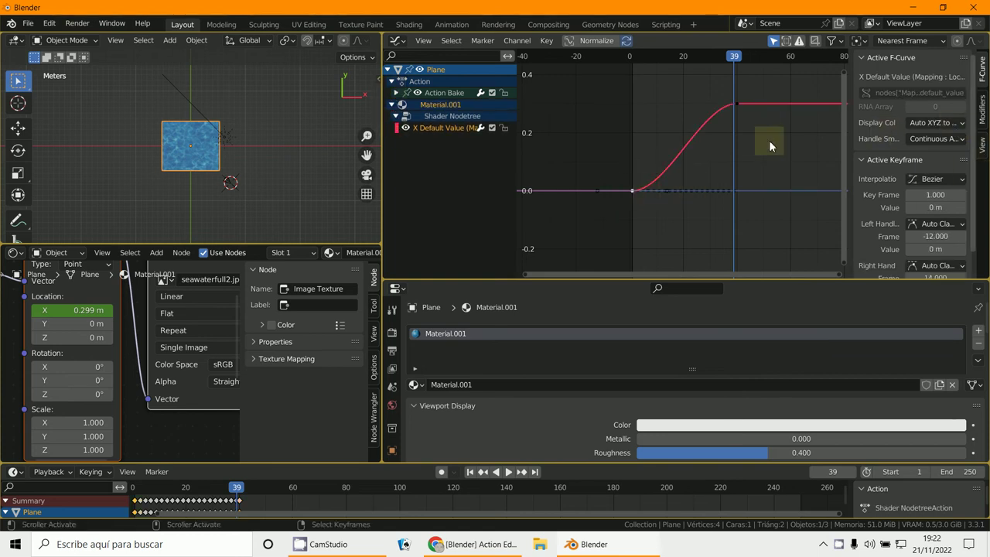
pyautogui.scroll(2, 661, 208)
pyautogui.scroll(2, 661, 207)
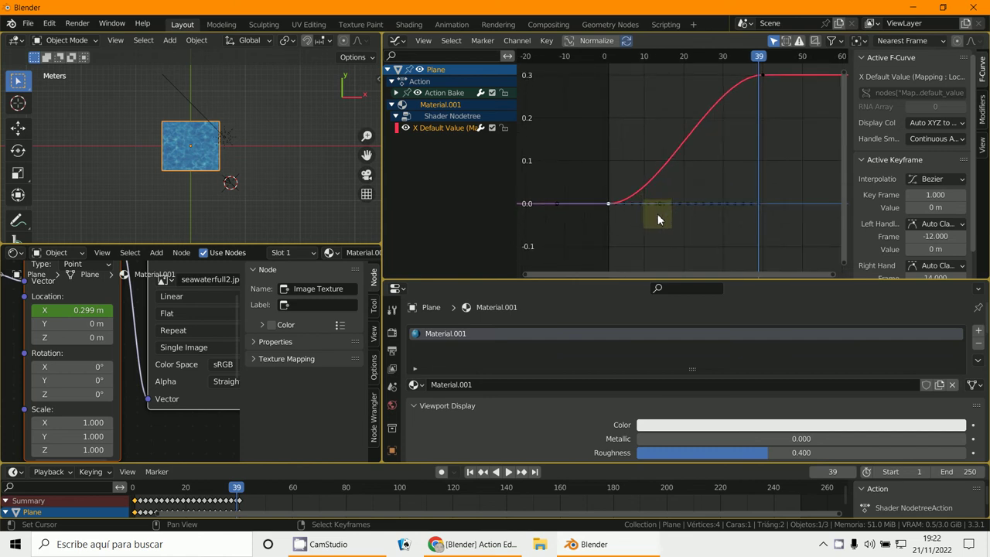
pyautogui.click(936, 181)
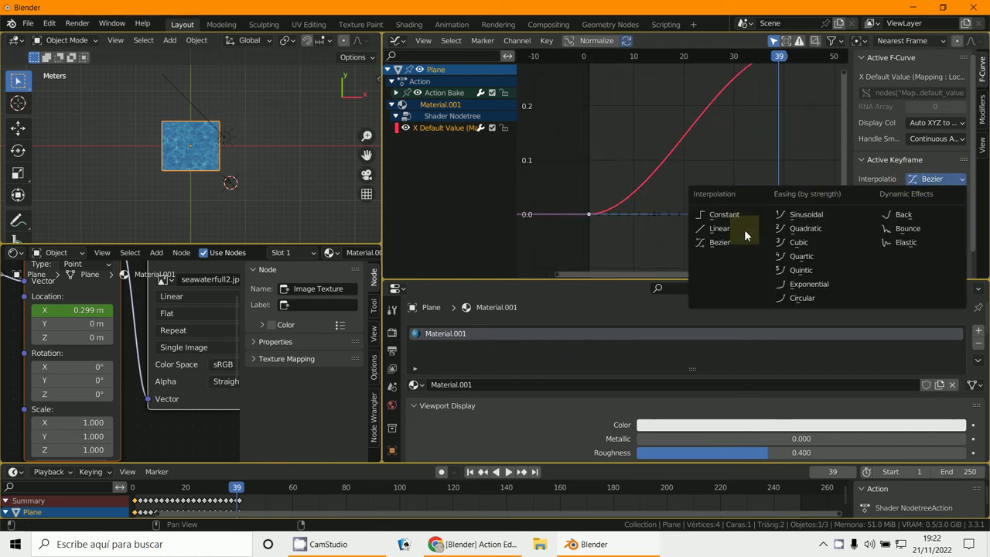
pyautogui.click(719, 229)
pyautogui.scroll(-2, 680, 164)
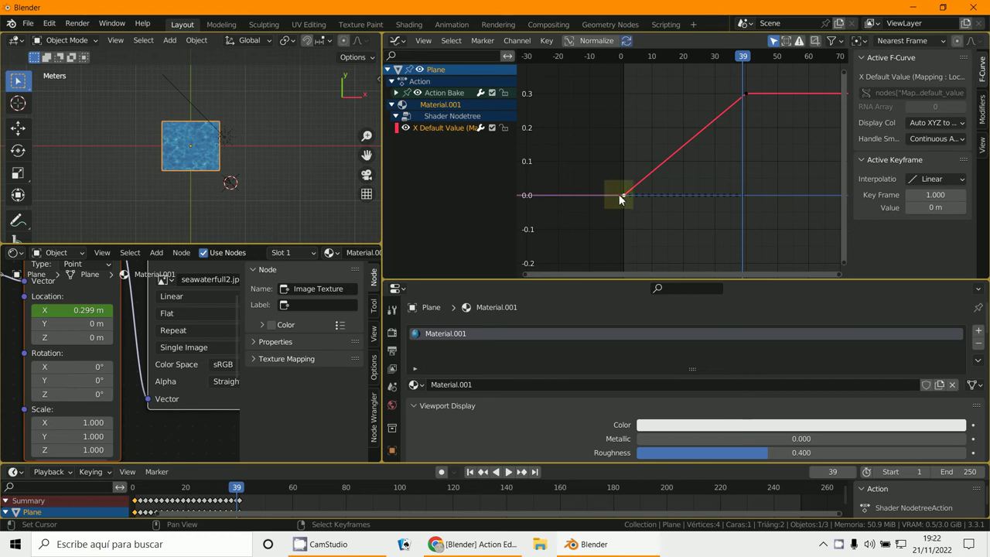
# - Try moving the keyframe at frame 1 in the Graph Editor and undo the move
pyautogui.moveTo(621, 198); pyautogui.dragTo(630, 193)
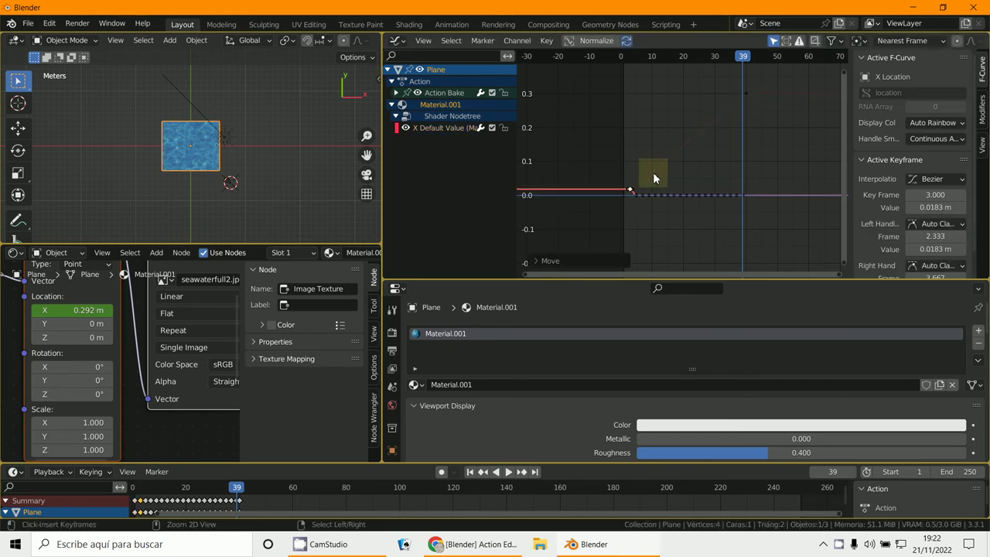
pyautogui.hotkey('ctrl', 'z')
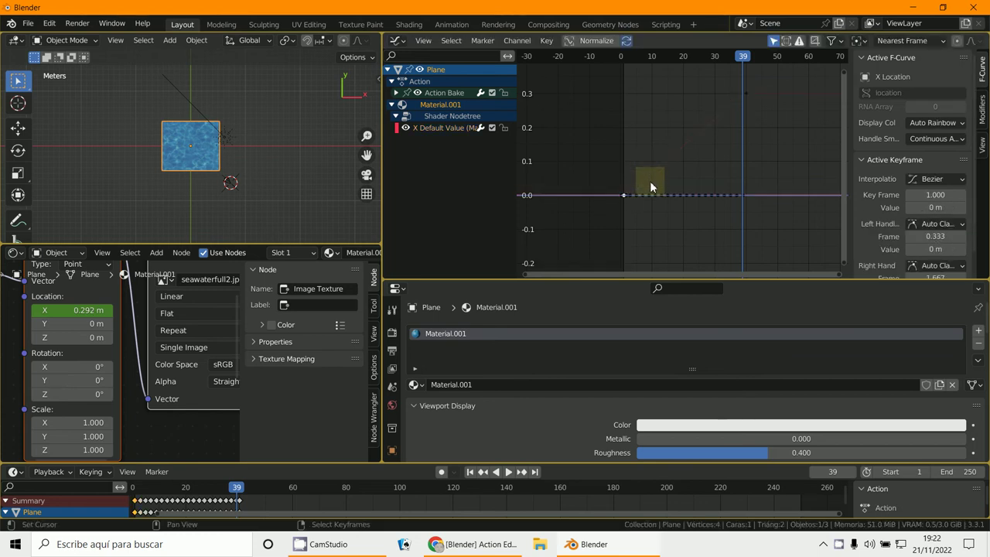
# - Select all keyframes in the Graph Editor and set the curves' extrapolation mode to Linear Extrapolation
pyautogui.click(722, 149)
pyautogui.press('a')
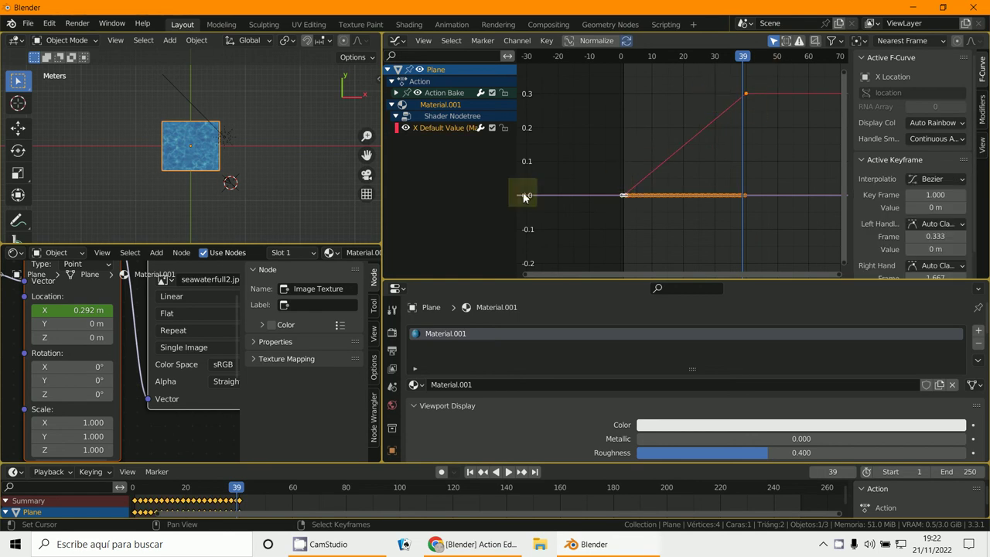
pyautogui.click(516, 40)
pyautogui.moveTo(495, 44)
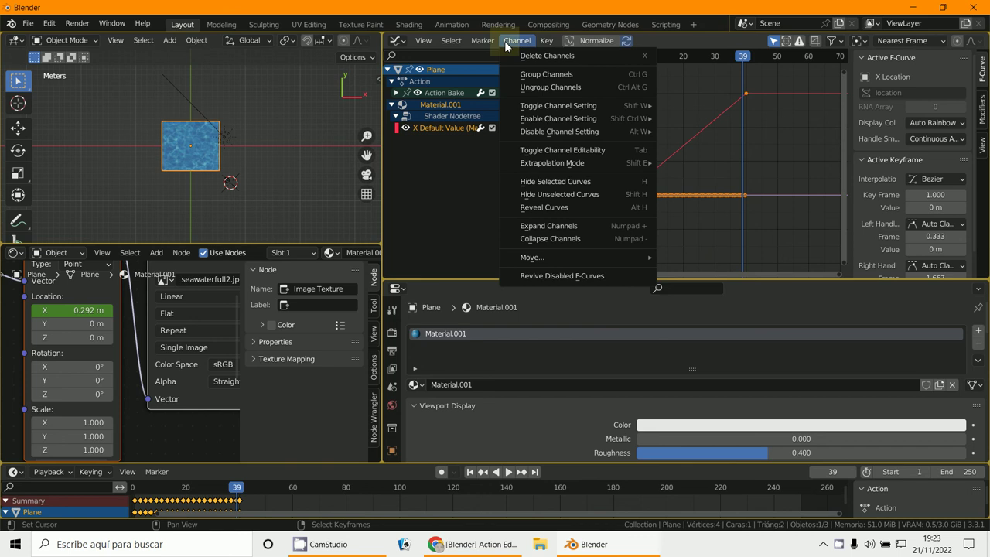
pyautogui.moveTo(580, 165)
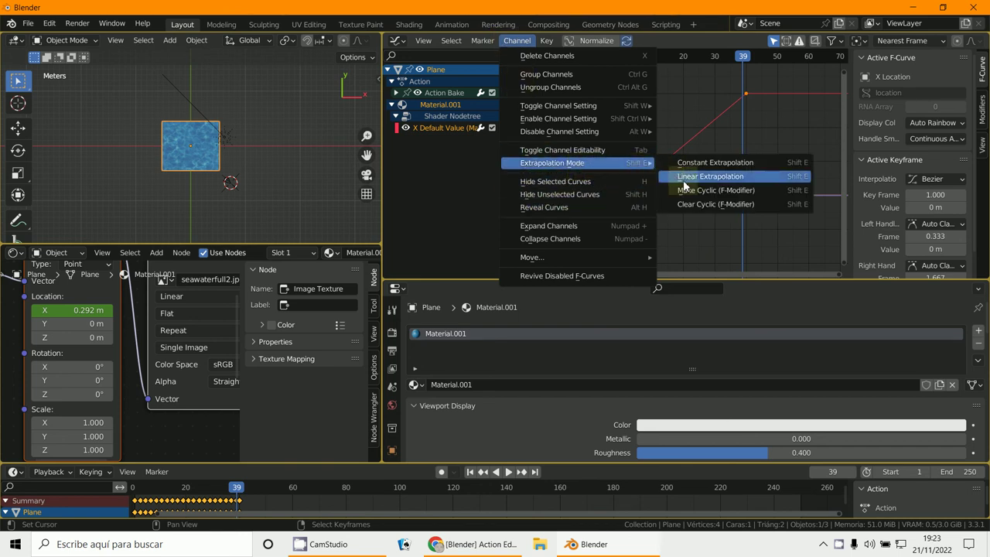
pyautogui.click(707, 177)
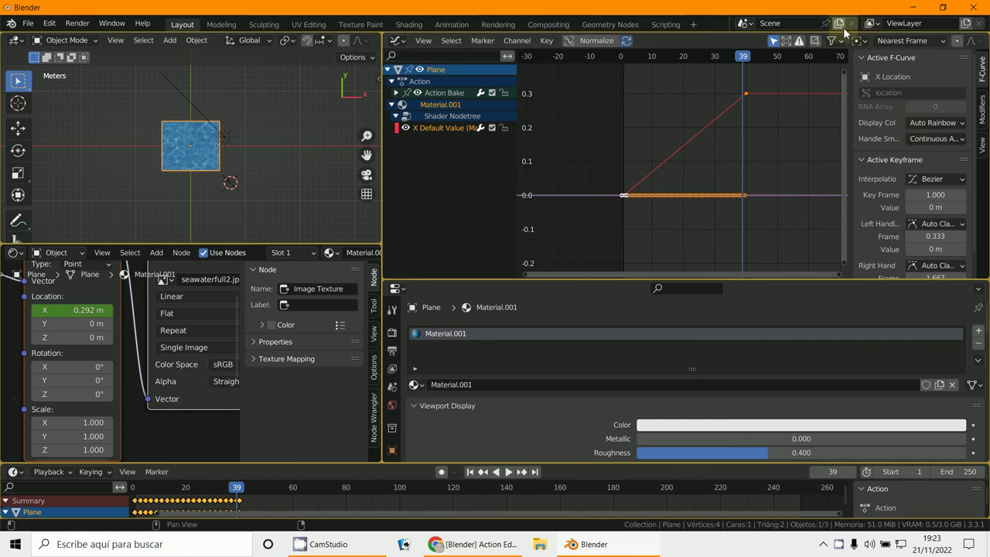
pyautogui.click(510, 41)
pyautogui.moveTo(555, 164)
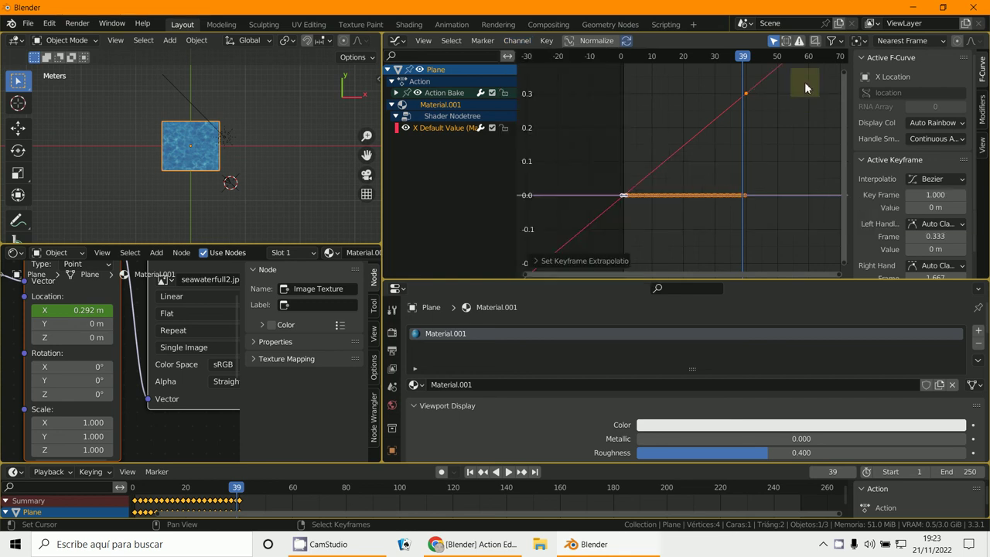
pyautogui.scroll(-4, 620, 192)
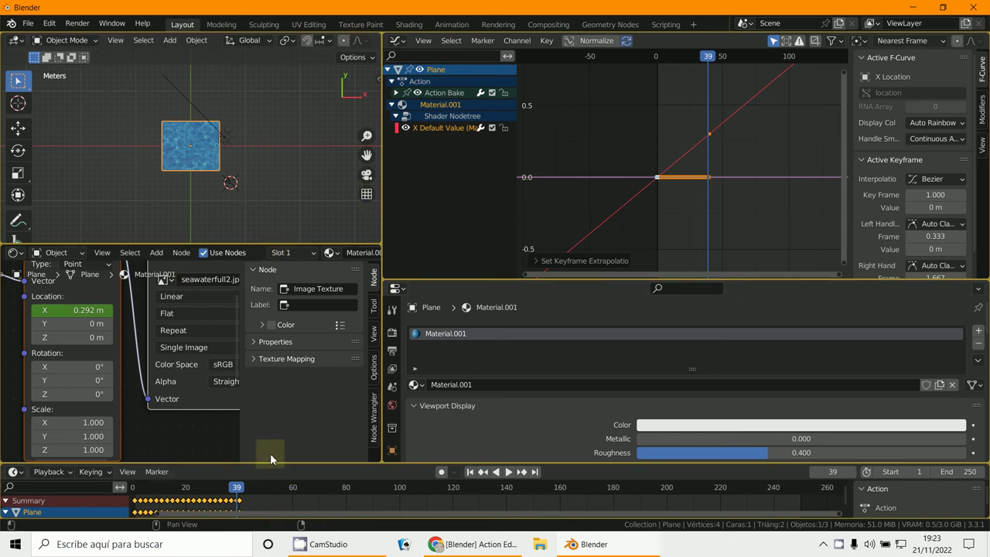
# - Move the current frame past the last keyframe and play the animation to check the continuous water motion
pyautogui.moveTo(237, 499); pyautogui.dragTo(301, 499)
pyautogui.click(508, 472)
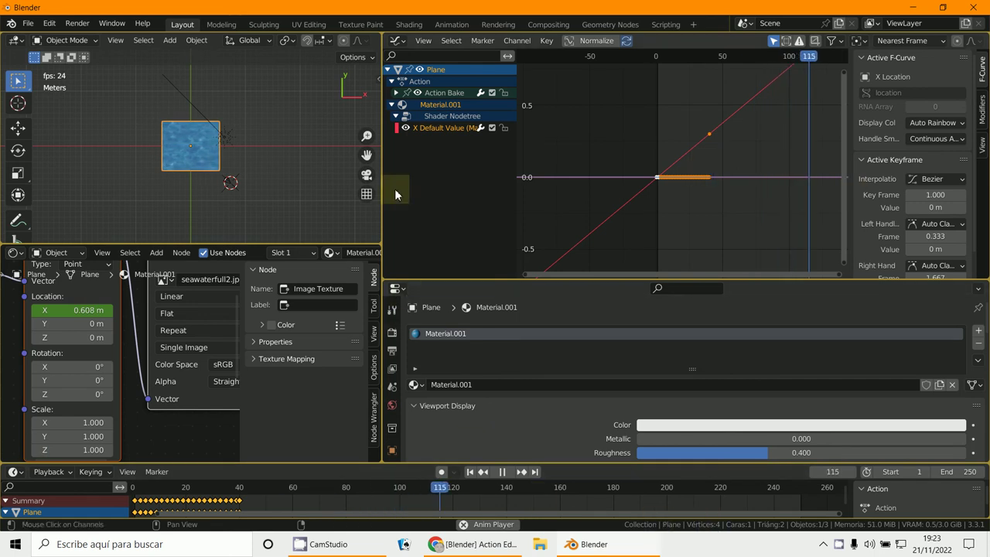
# - Watch the moving water on the plane up close, stop the playback, and view the object's available commands
pyautogui.scroll(6, 195, 155)
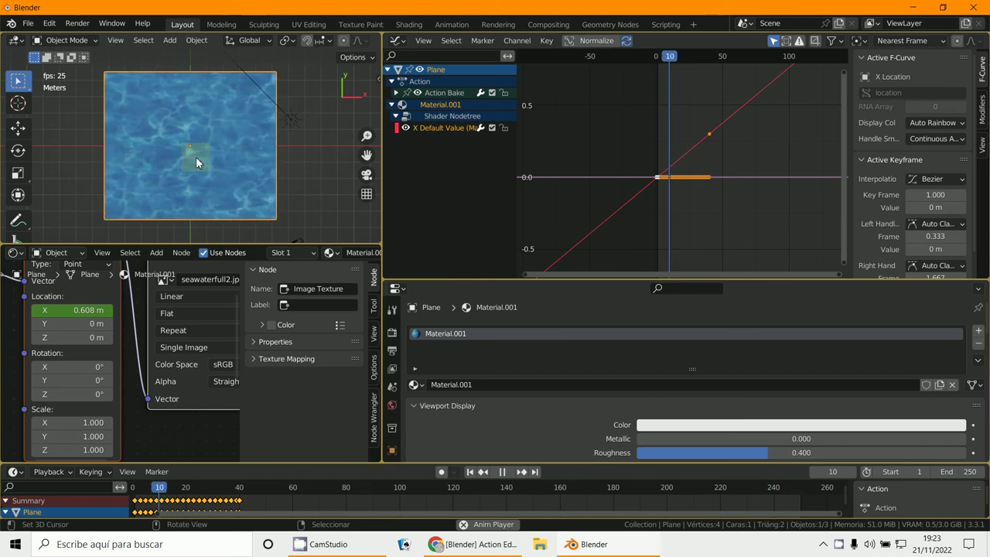
pyautogui.press('space')
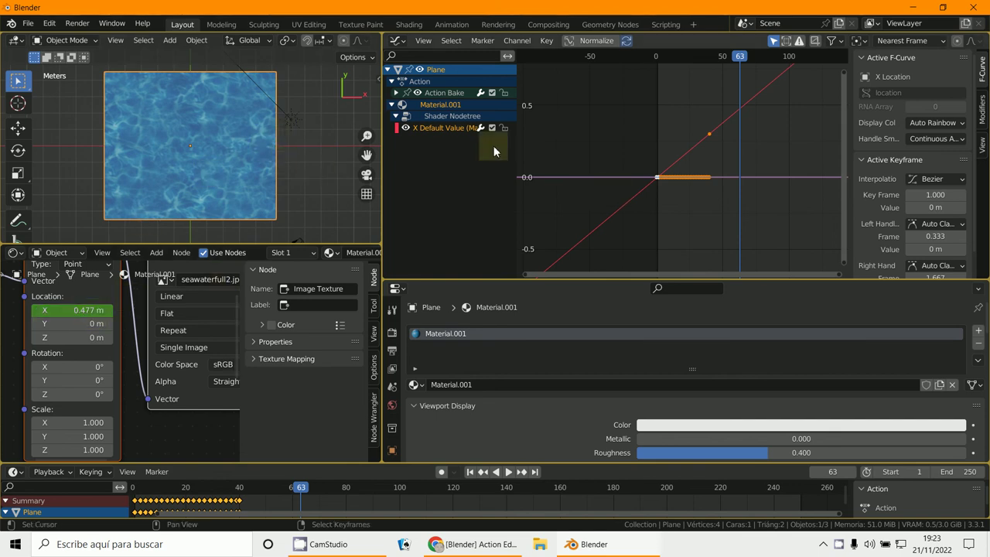
pyautogui.click(205, 44)
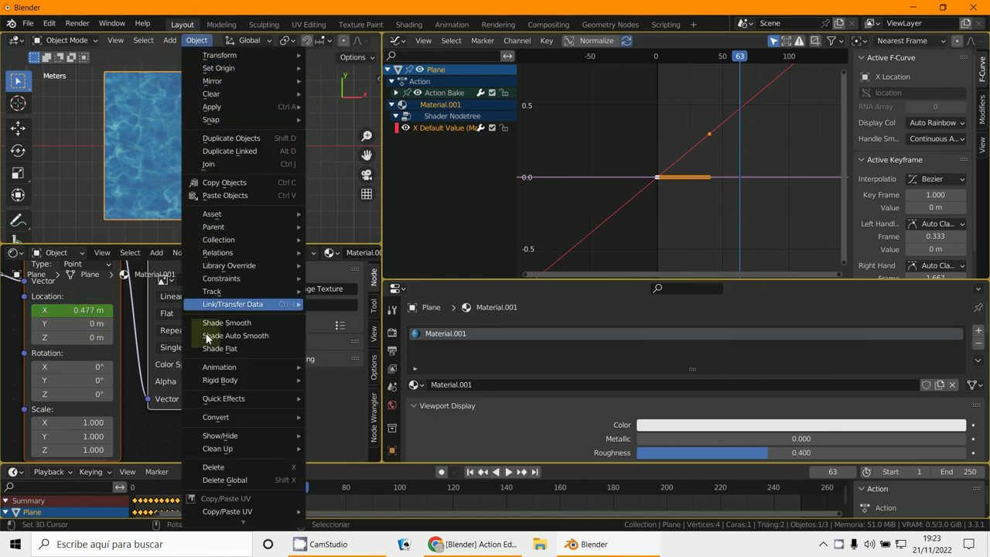
pyautogui.moveTo(228, 374)
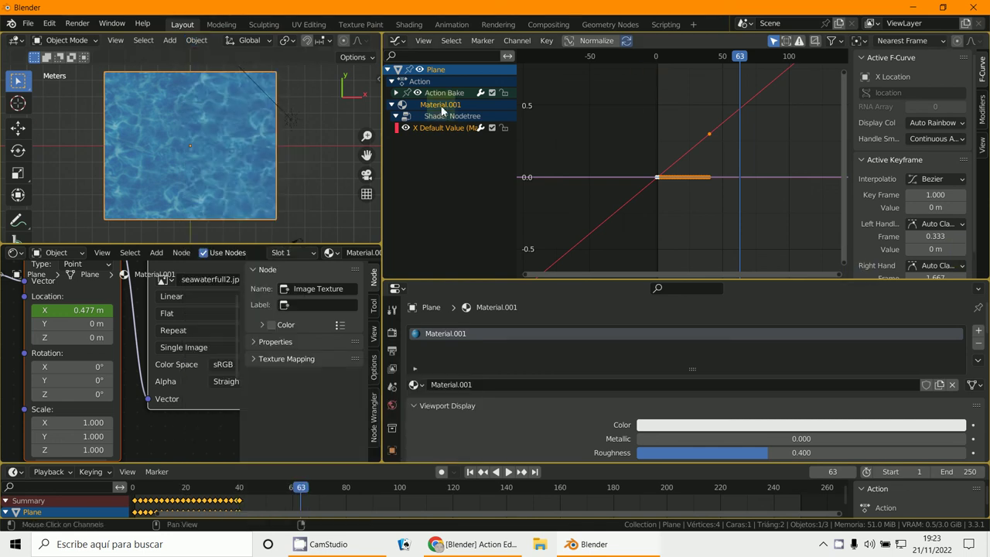
# - Compare how the Action Editor and the Dope Sheet list the plane's action and material keyframes
pyautogui.click(400, 40)
pyautogui.click(560, 77)
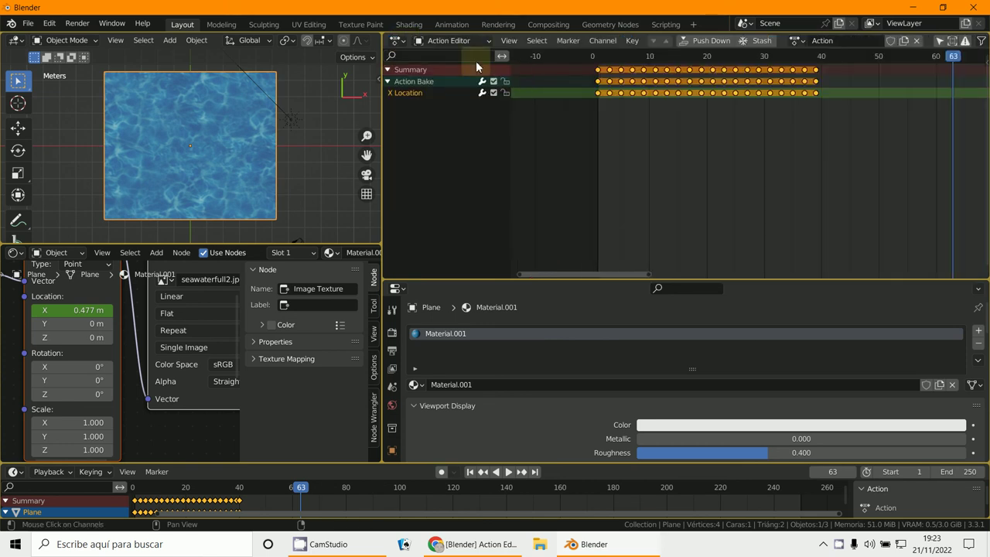
pyautogui.click(452, 40)
pyautogui.click(458, 56)
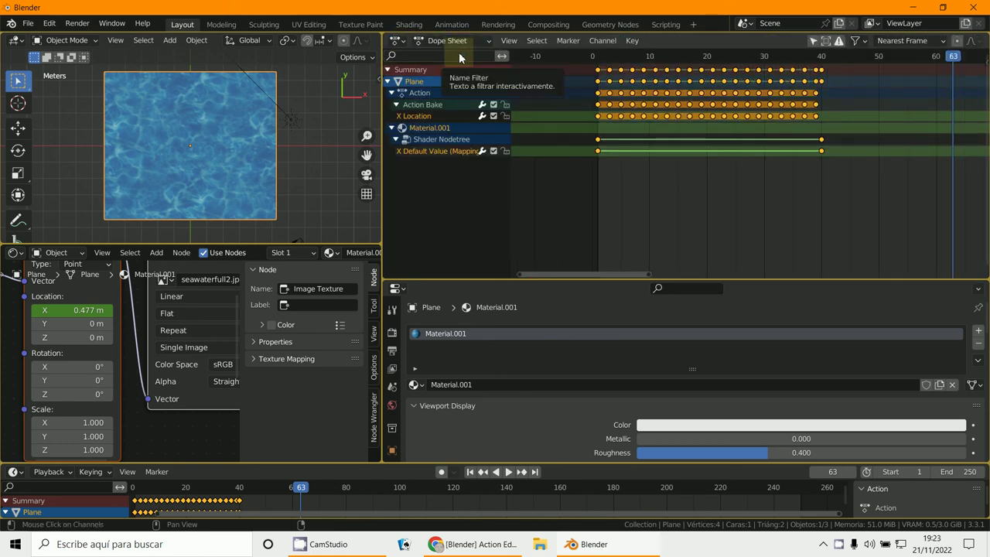
pyautogui.click(457, 40)
pyautogui.click(456, 67)
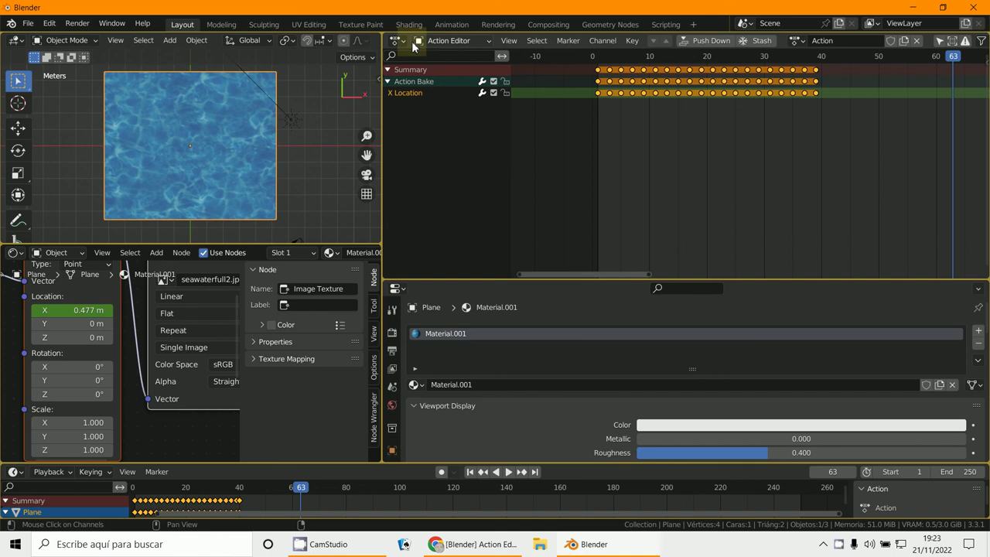
# - Return to the Graph Editor and select the X Location keyframe at frame 5 to inspect its interpolation
pyautogui.click(400, 40)
pyautogui.click(558, 107)
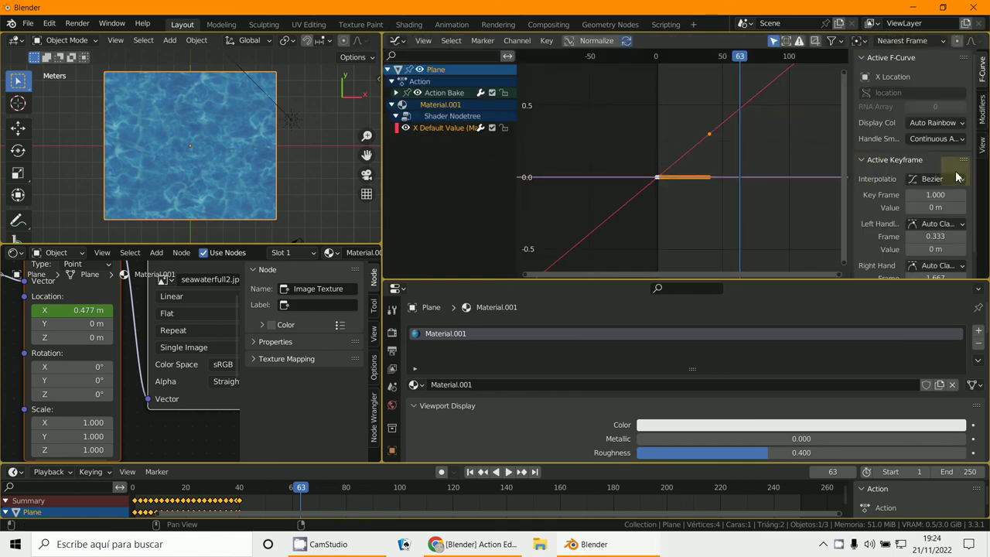
pyautogui.click(715, 140)
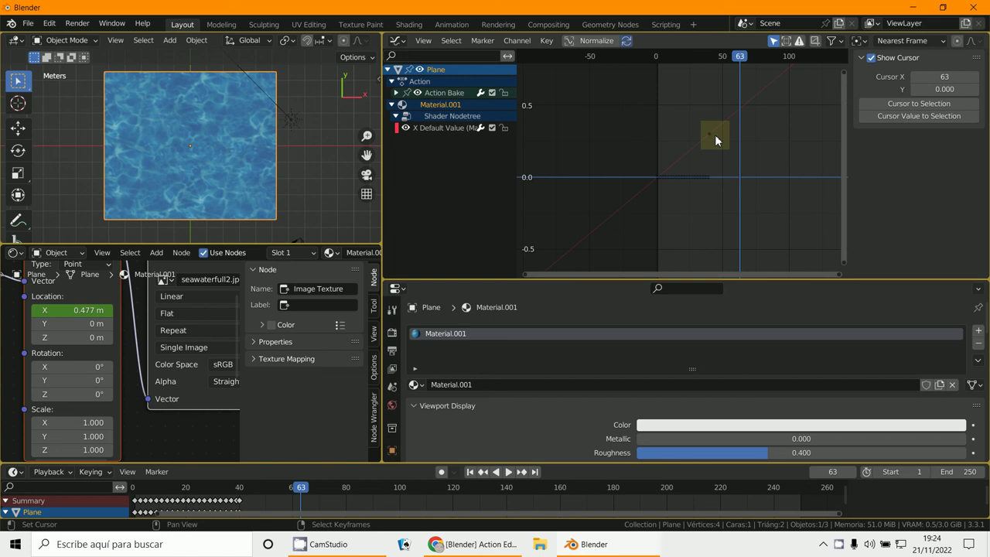
pyautogui.click(663, 178)
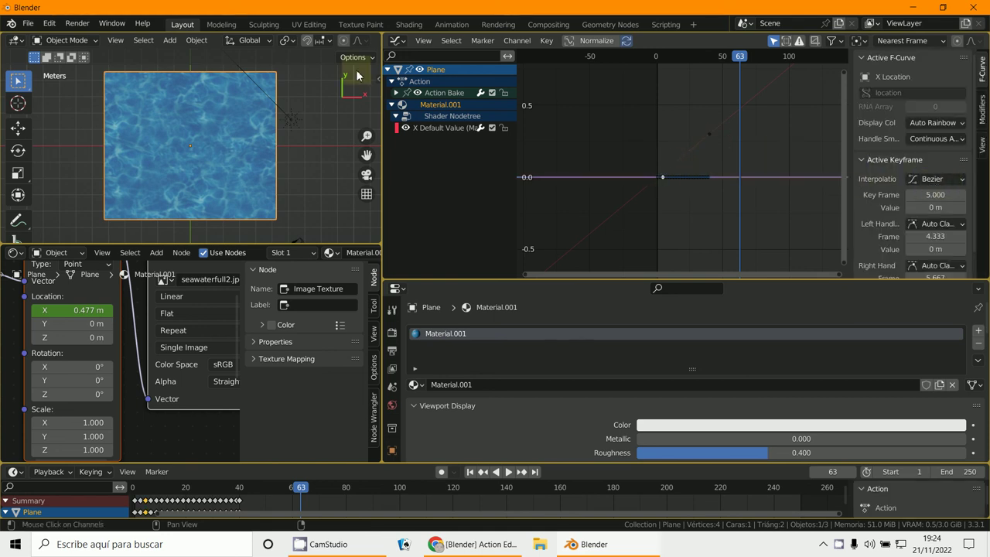
# - Open the Preferences and look through the Save & Load, System, Navigation and Input sections for the keyframe interpolation default
pyautogui.click(49, 28)
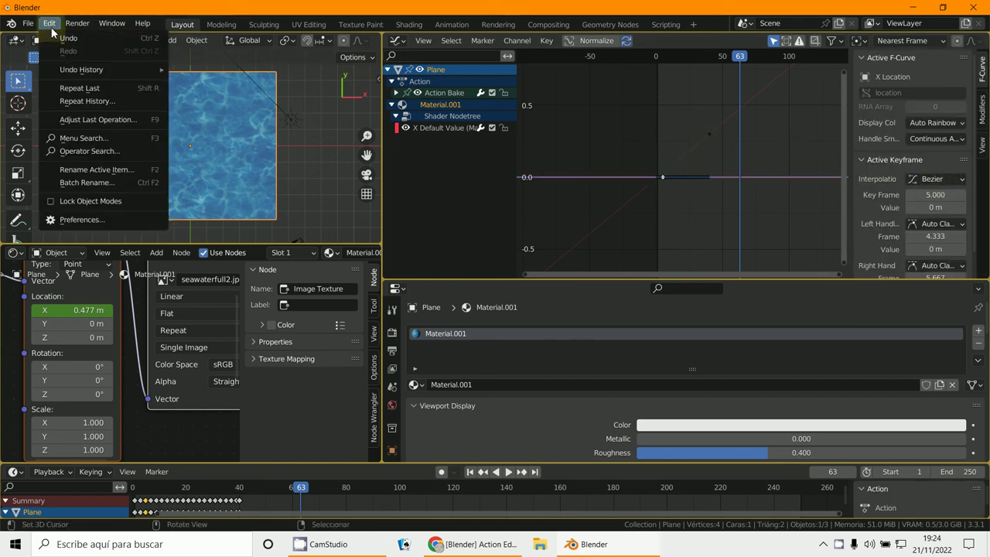
pyautogui.click(82, 218)
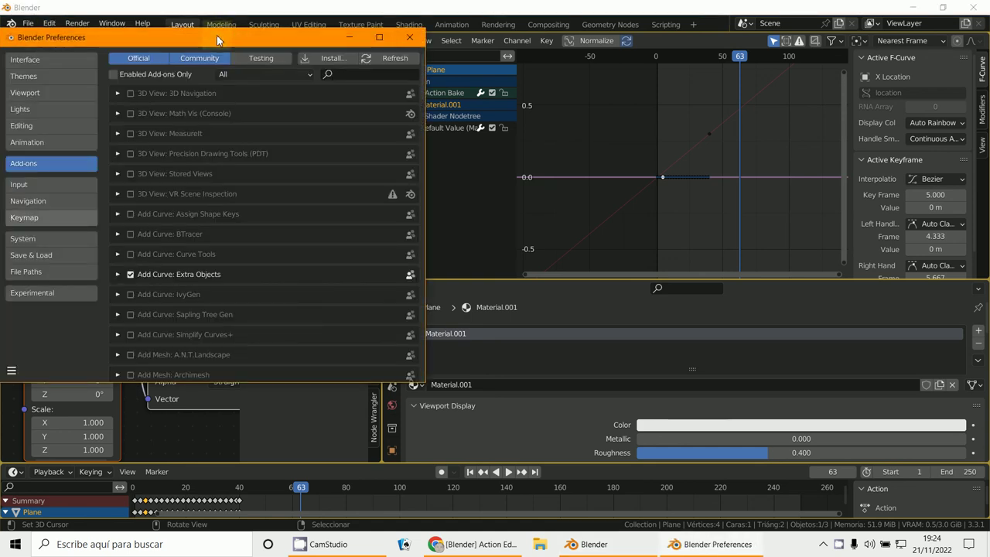
pyautogui.moveTo(216, 35); pyautogui.dragTo(419, 69)
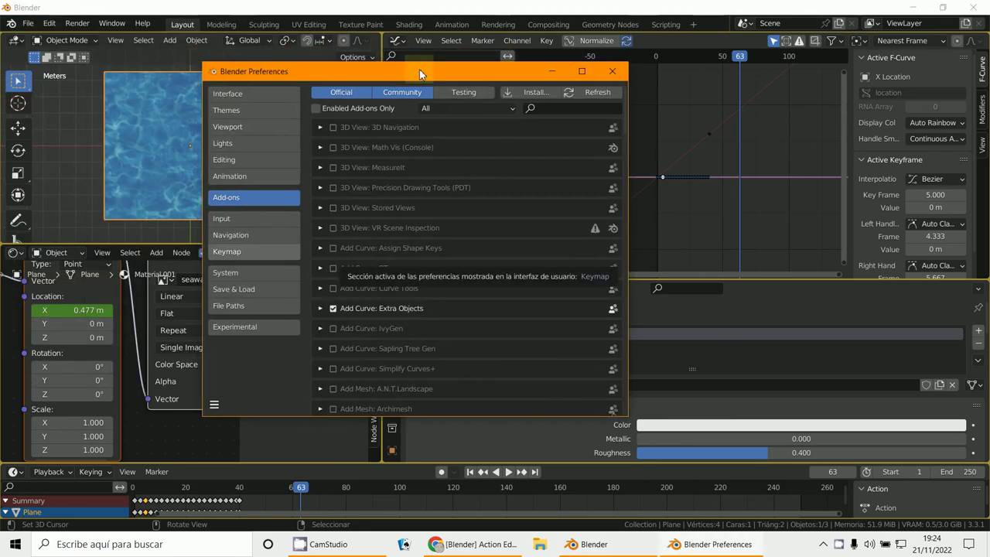
pyautogui.click(239, 303)
pyautogui.click(246, 288)
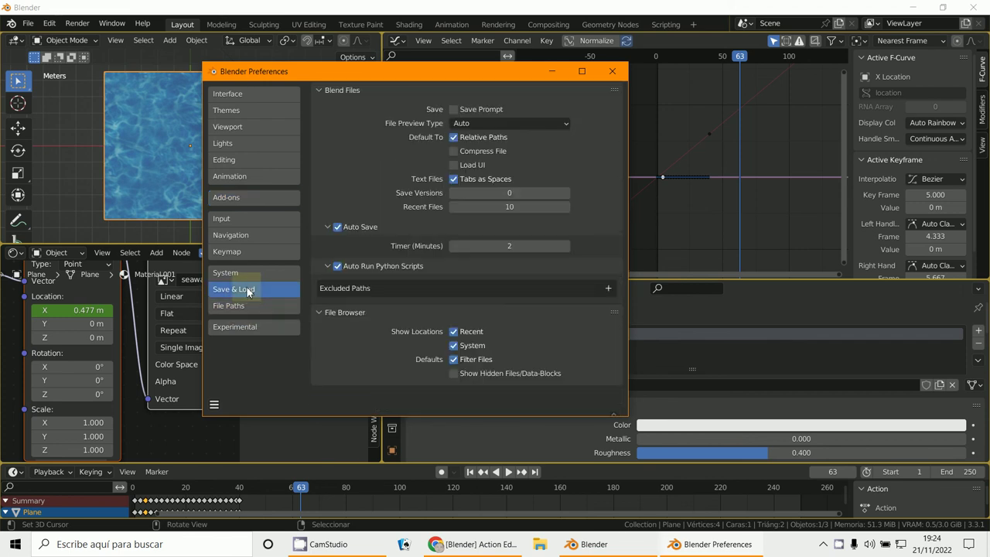
pyautogui.click(230, 273)
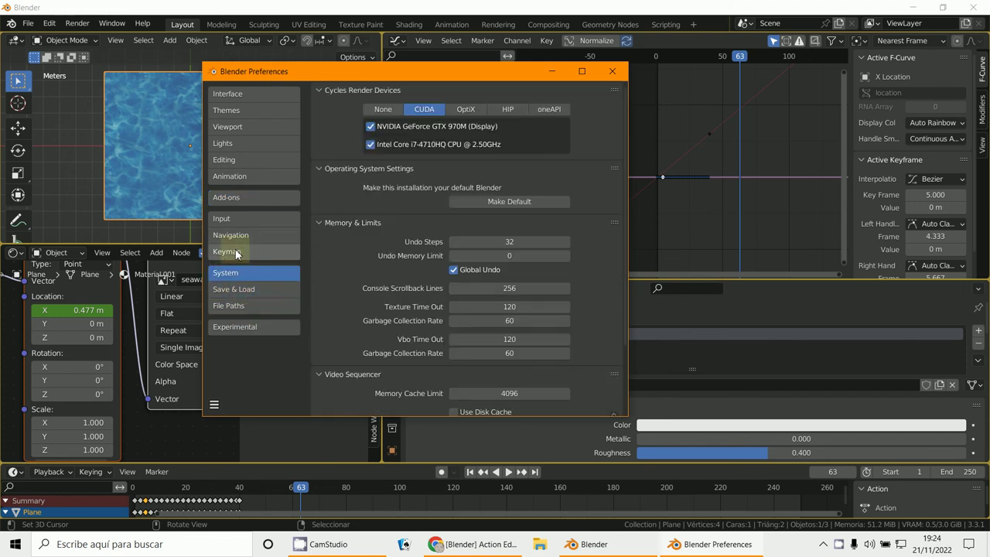
pyautogui.click(237, 253)
pyautogui.click(250, 235)
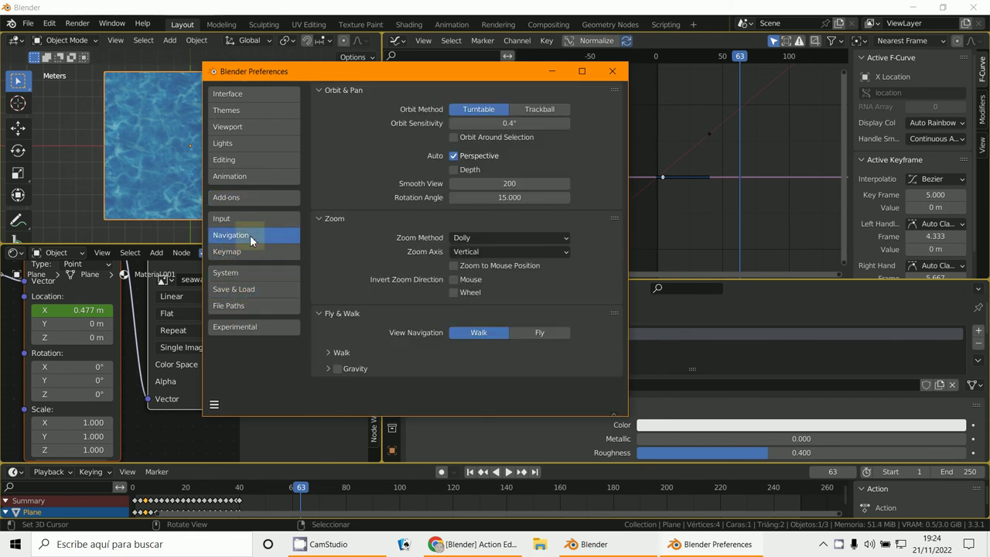
pyautogui.click(250, 219)
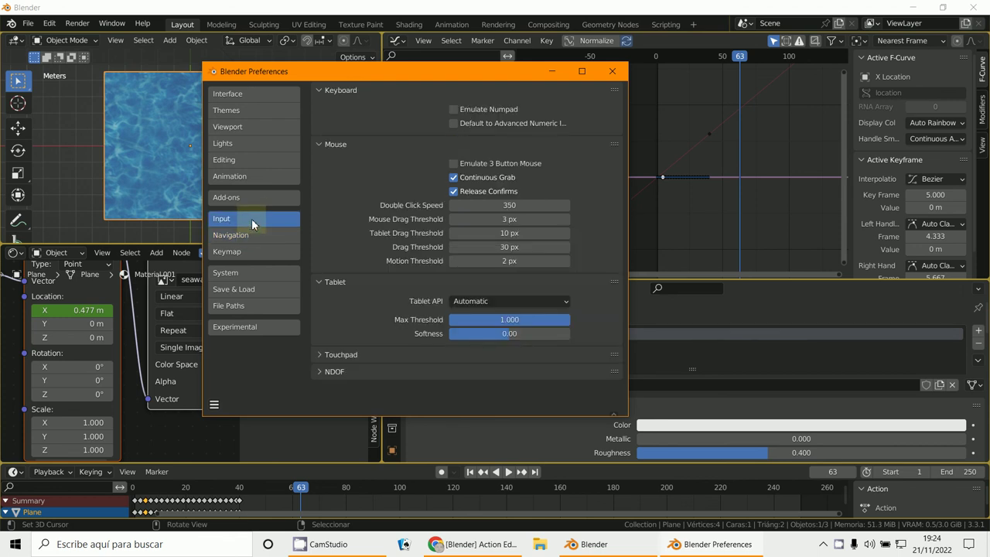
# - Show the Animation preferences and open the choices for the F-Curves Default Interpolation
pyautogui.click(251, 177)
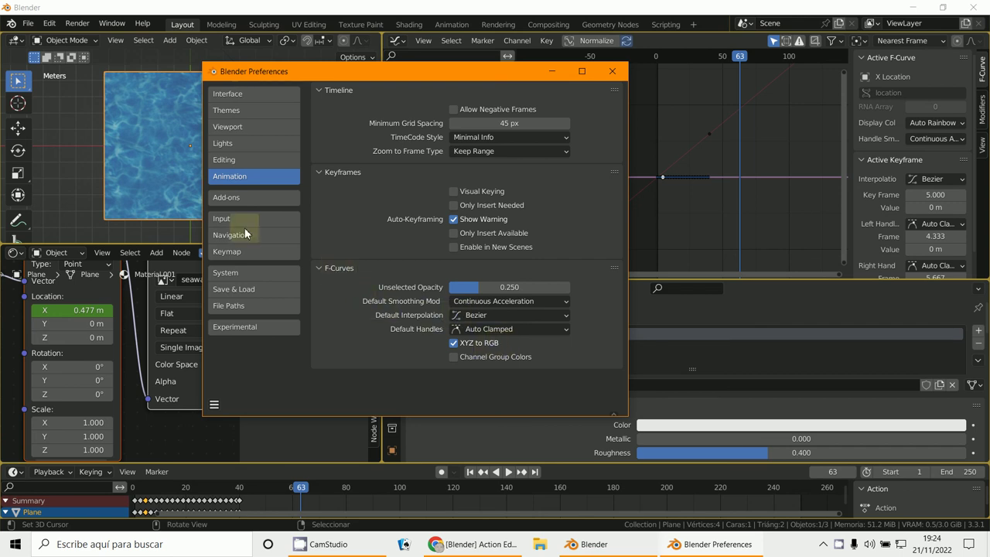
pyautogui.click(498, 314)
pyautogui.click(477, 317)
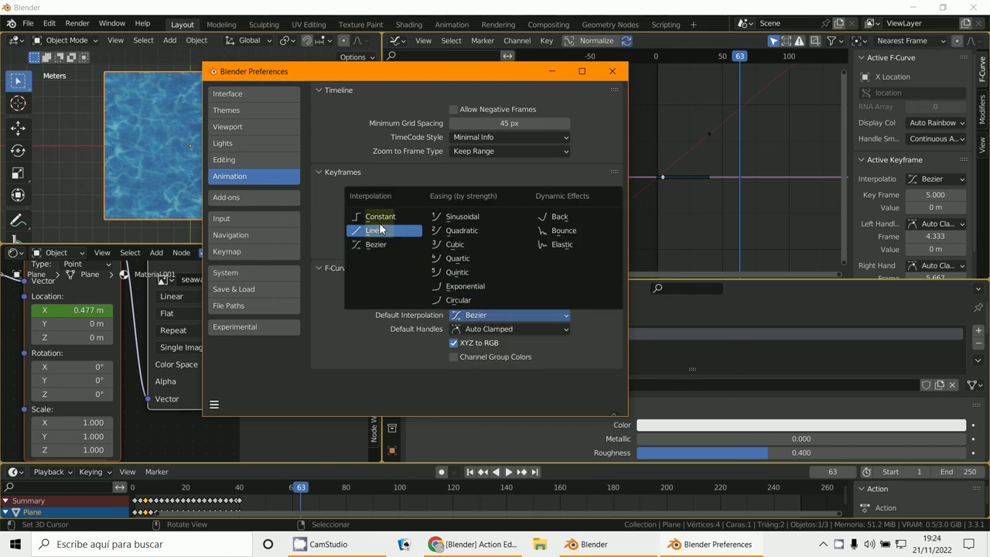